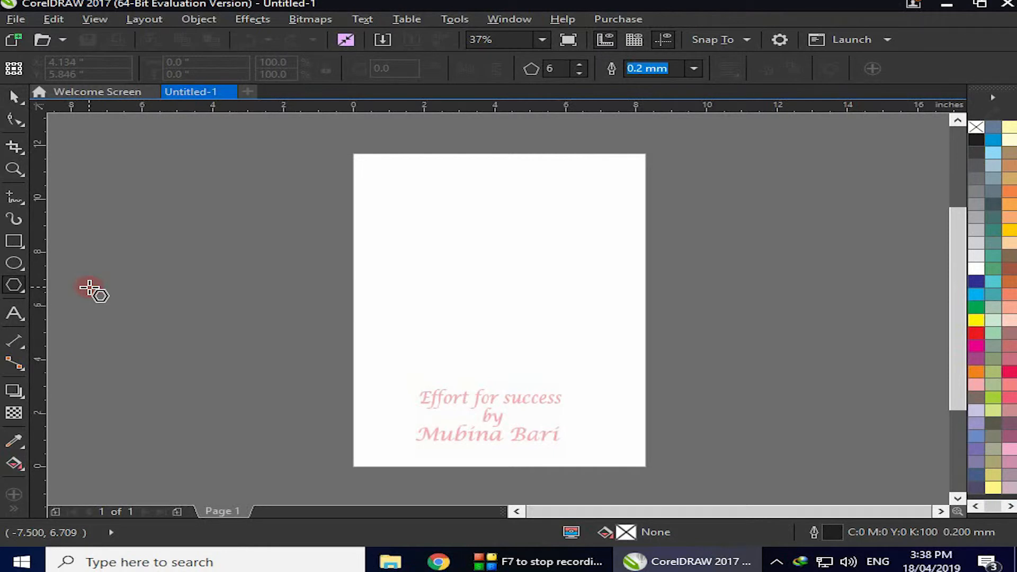
Draw a six-sided polygon about 3.99 by 4.61 inches in the middle of the page.
key("Delete")
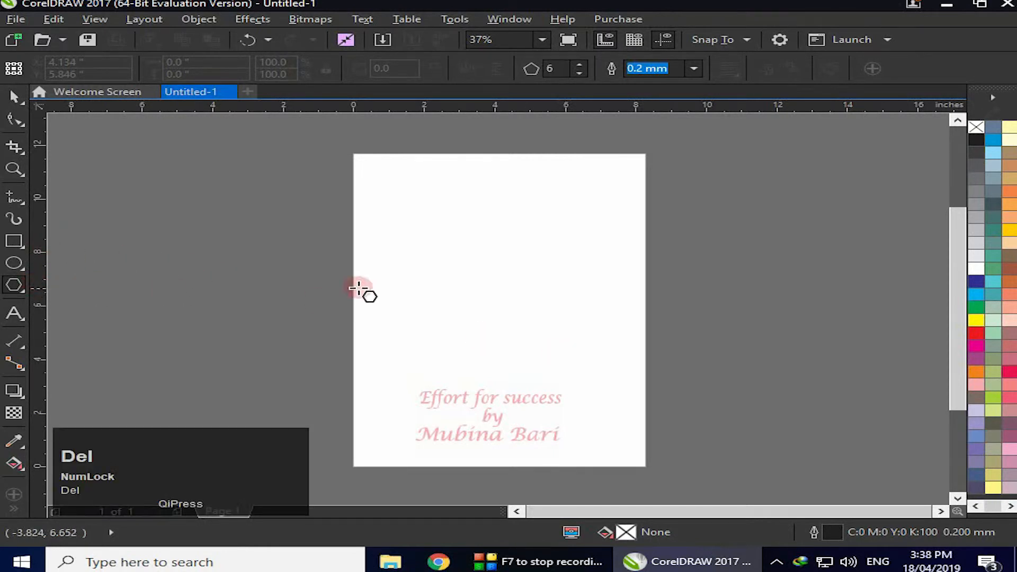
left_click_drag(415, 234, 555, 351)
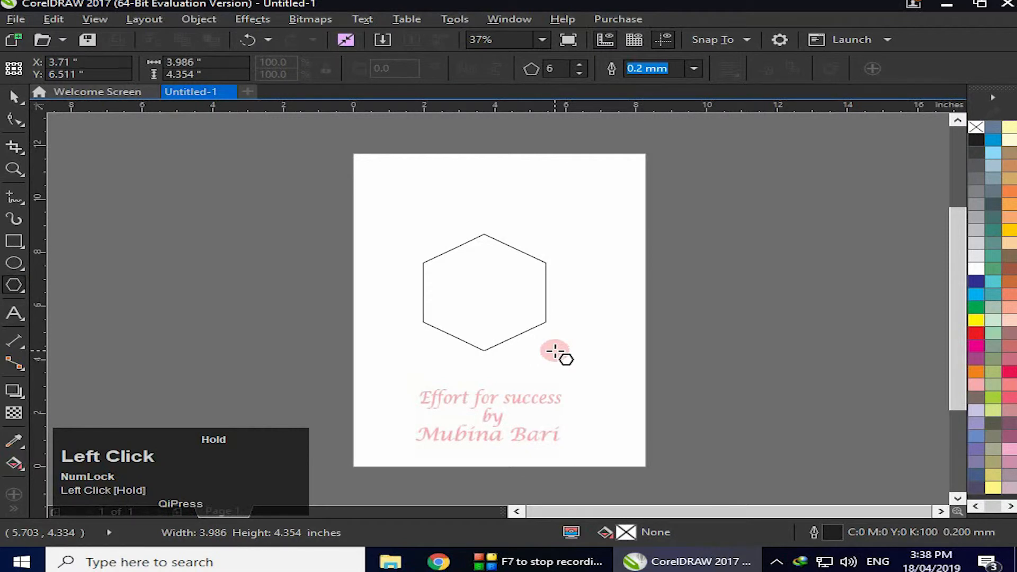
left_click_drag(555, 351, 568, 359)
key("ctrl")
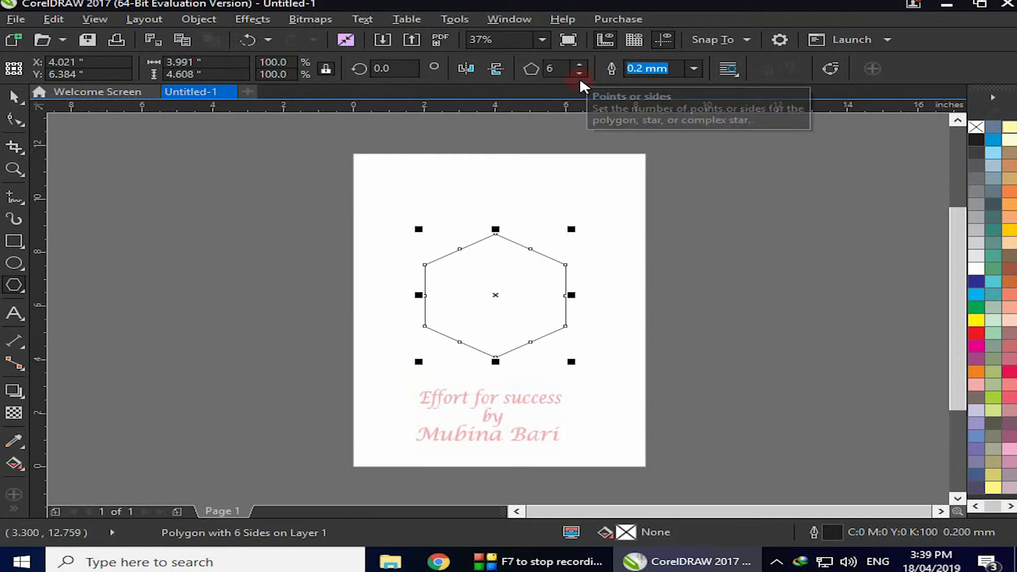
Try the polygon with 4 and 3 sides, and set it back to 6 sides.
left_click(579, 74)
left_click(579, 73)
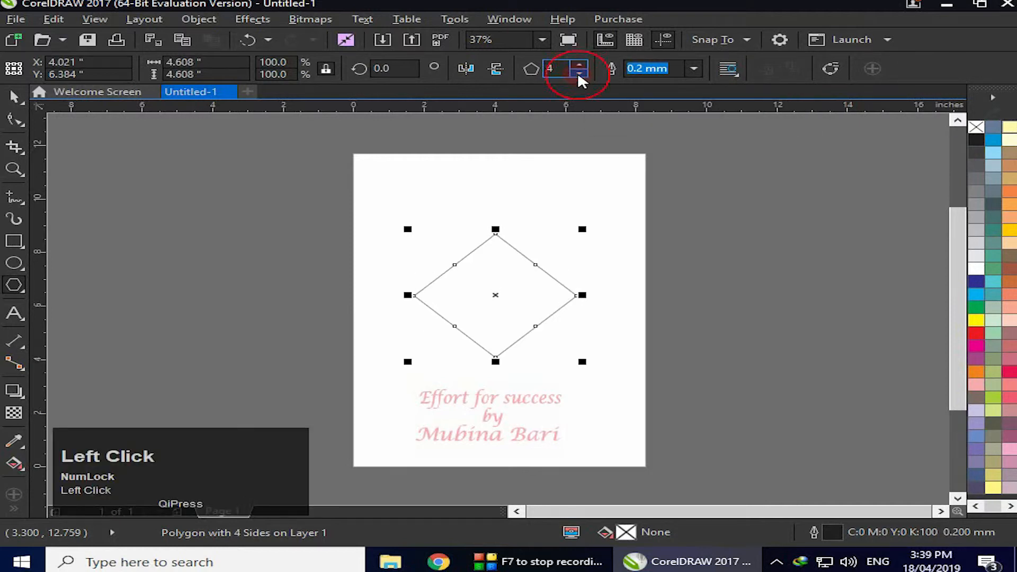
left_click(580, 74)
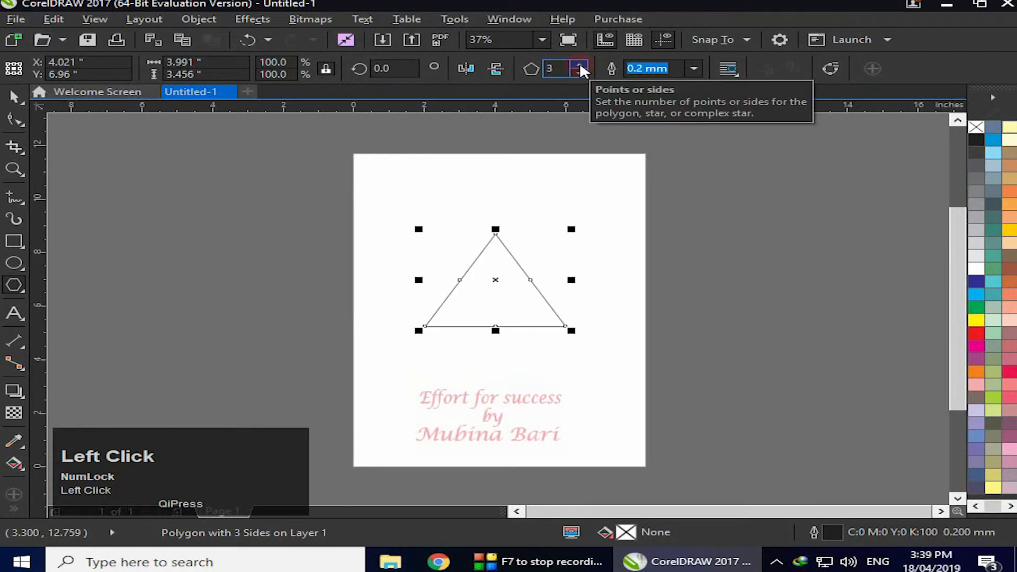
left_click(580, 65)
left_click(580, 65)
left_click(580, 65)
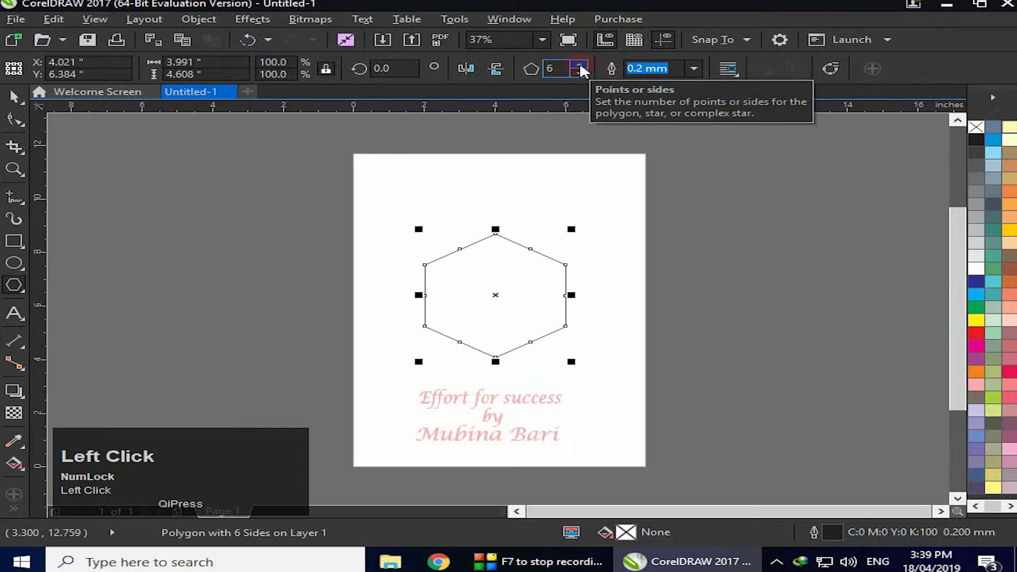
left_click(670, 66)
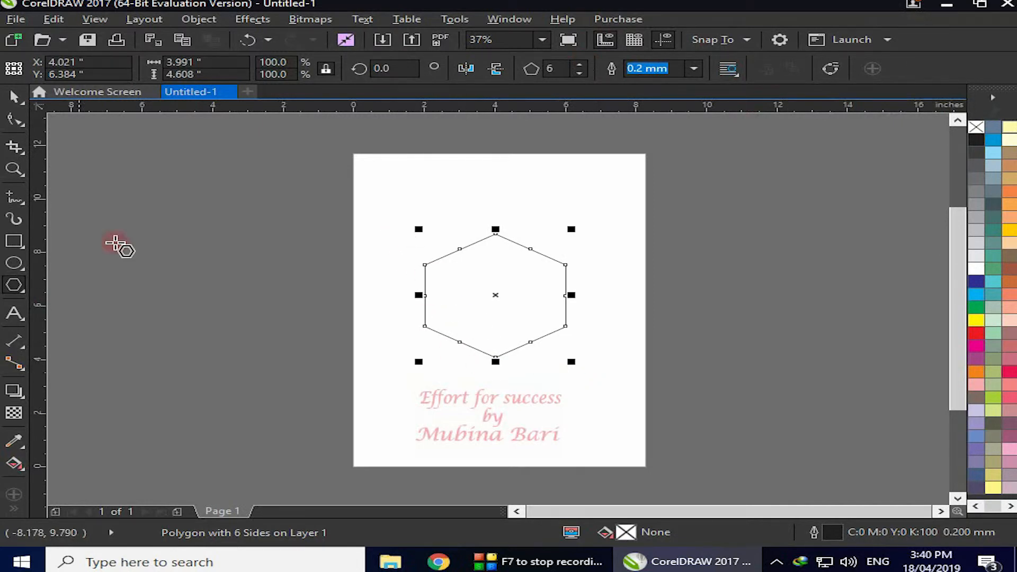
Create a concentric copy of the hexagon scaled to about 77.9%, about 3.11 by 3.59 inches.
left_click(18, 100)
left_click(531, 326)
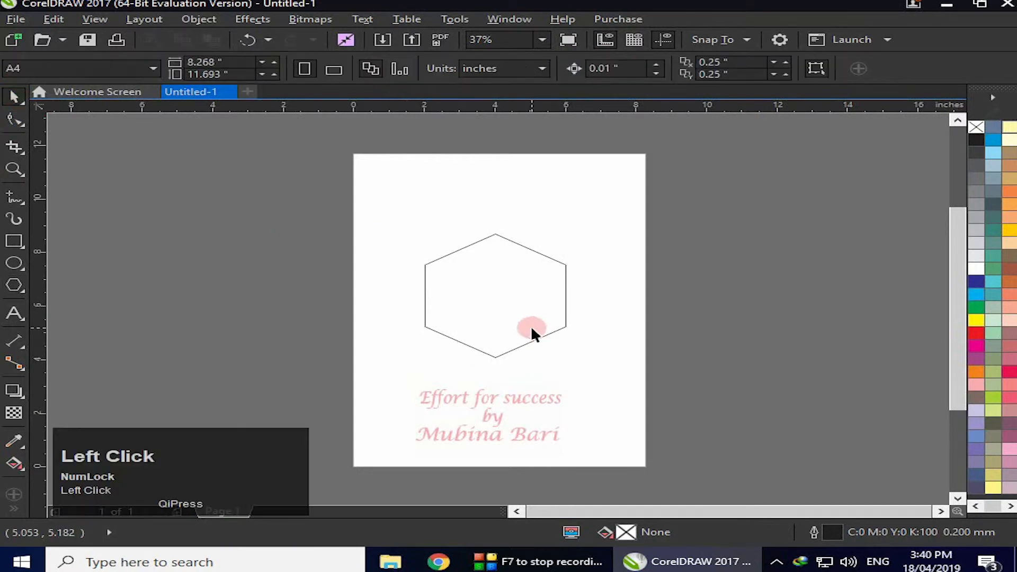
left_click(539, 337)
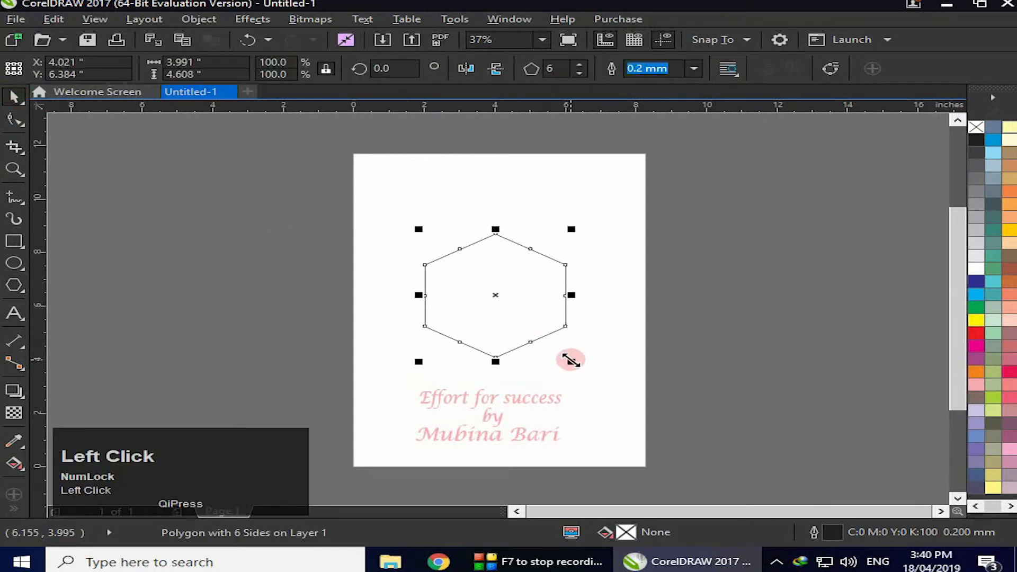
left_click_drag(568, 363, 570, 360)
key("ctrl+z")
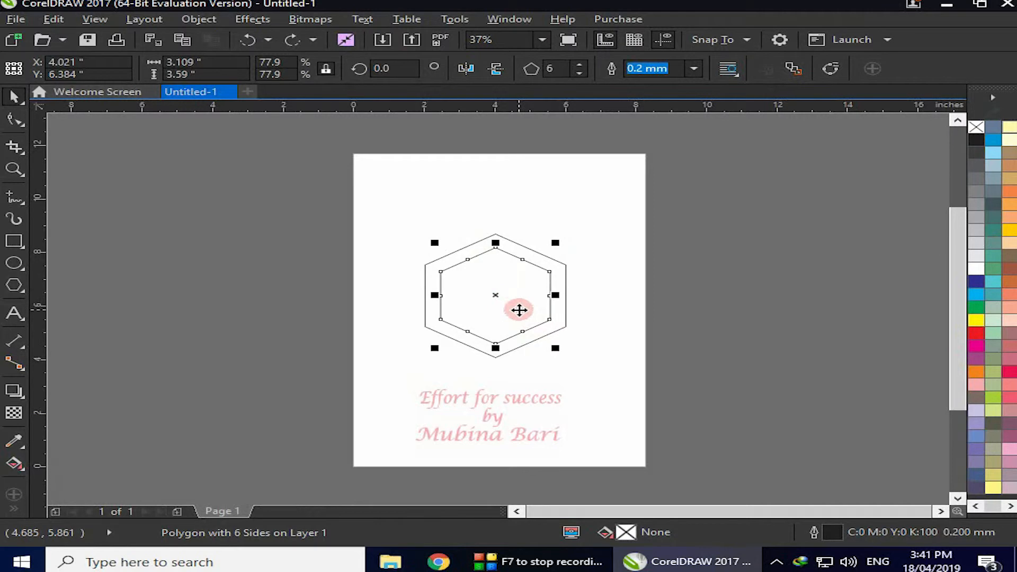
Centre-align the two hexagons and Simplify them so the inner one is cut out of the outer one.
left_click(538, 338, "shift")
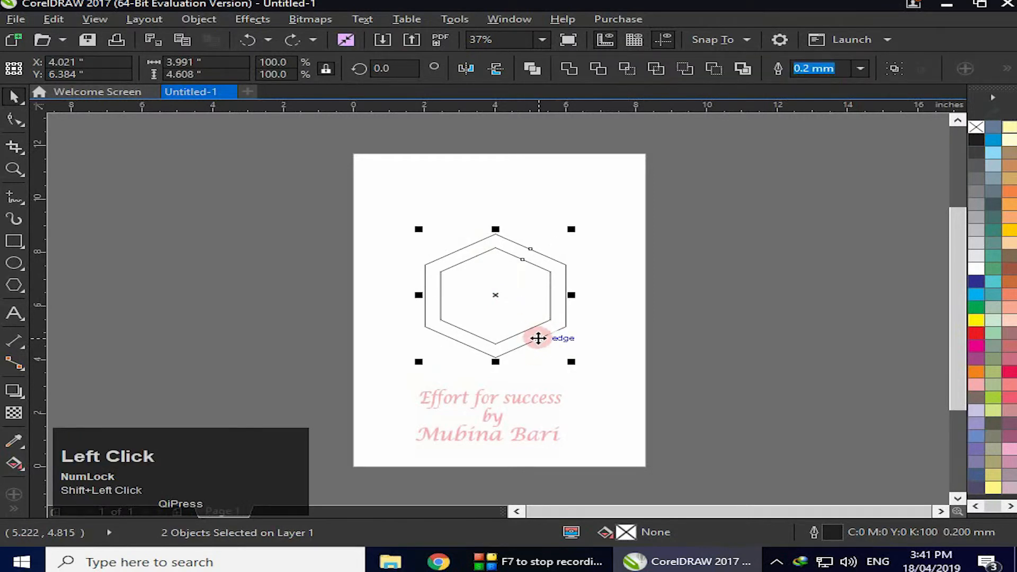
key("c")
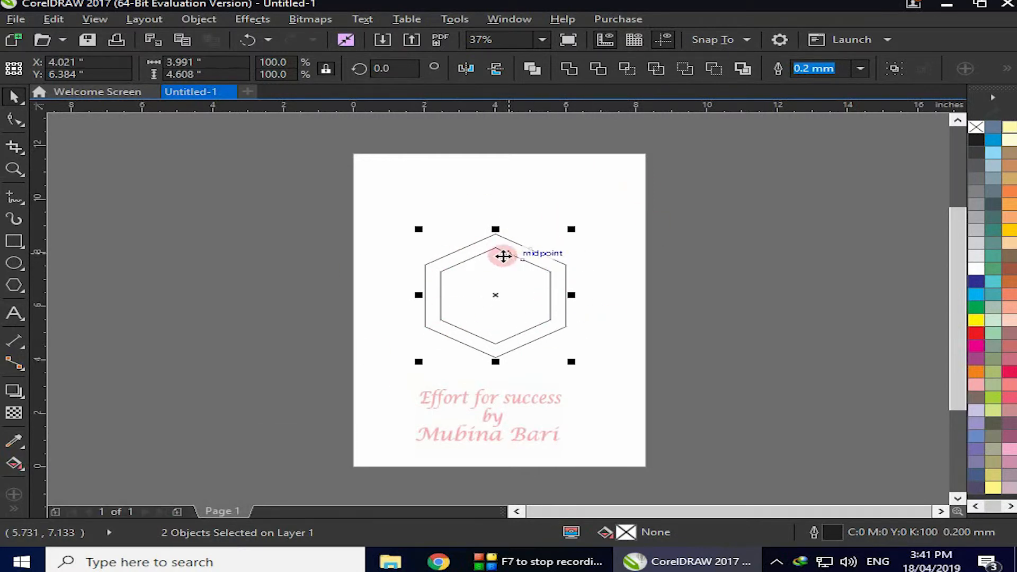
left_click(656, 70)
Move the inner hexagon off the page's right side and reposition the hexagonal ring at about X 4.43, Y 6.40 inches.
left_click(541, 328)
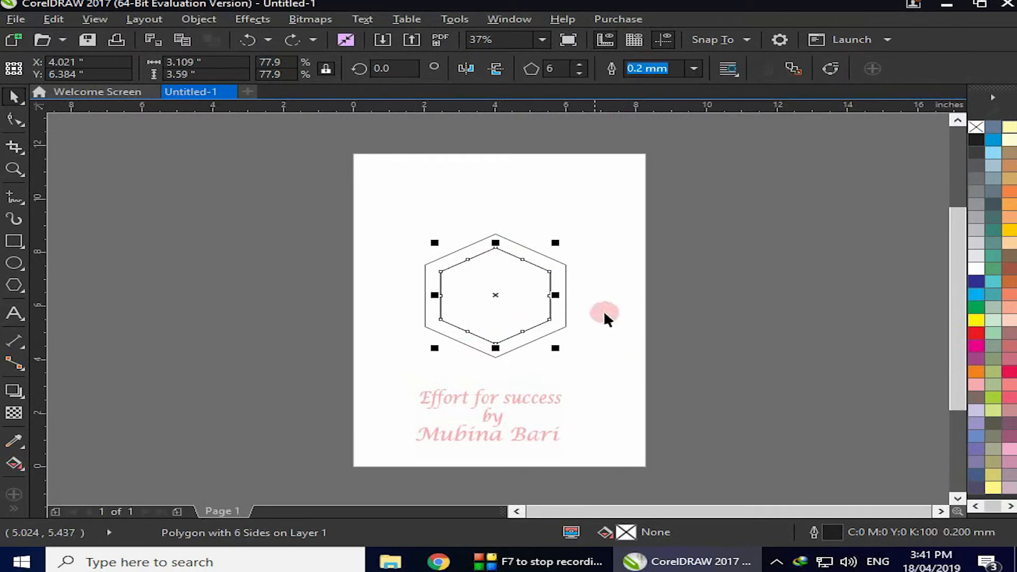
left_click(496, 425)
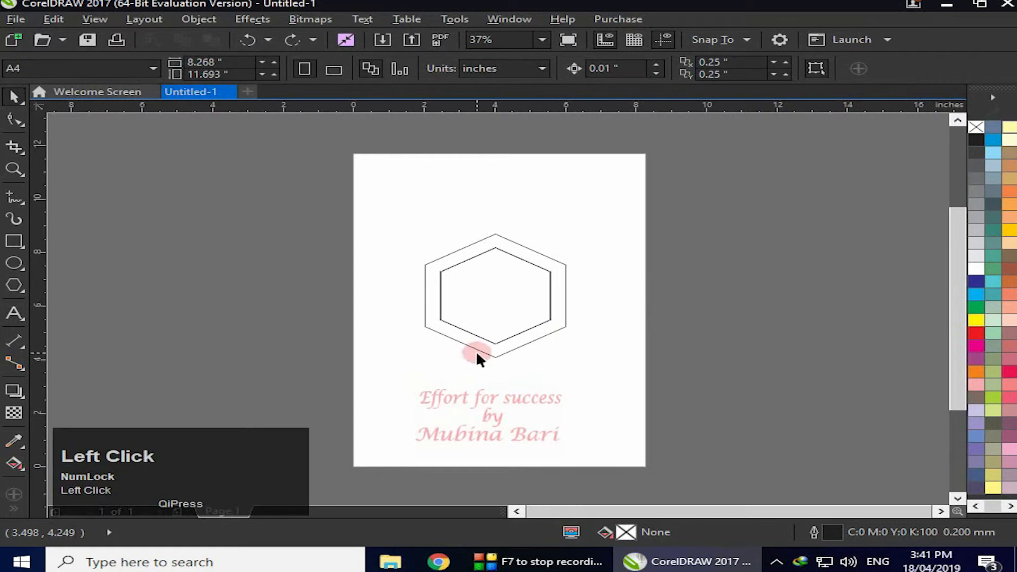
left_click_drag(480, 334, 767, 327)
key("ctrl+z")
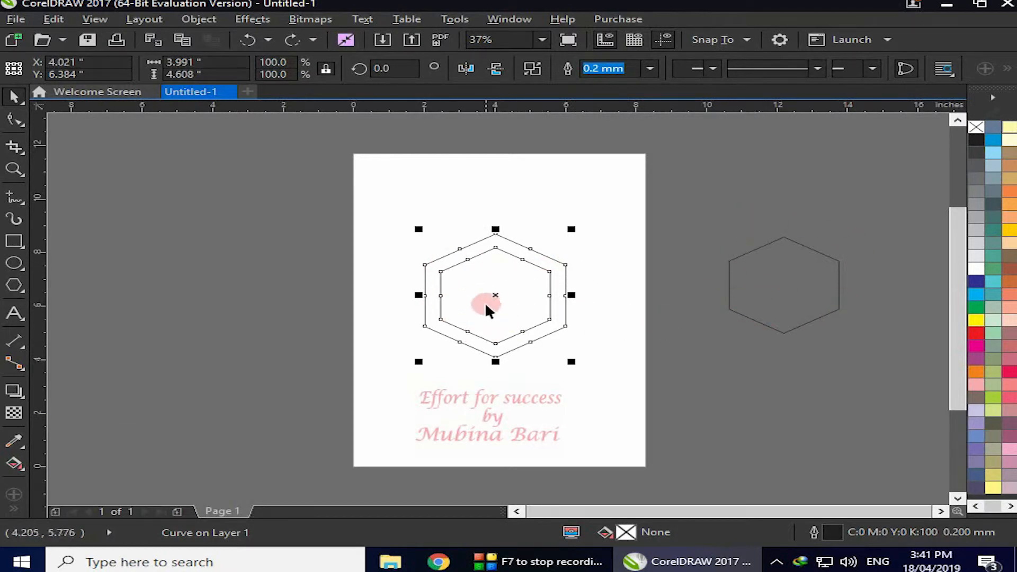
left_click_drag(501, 294, 260, 302)
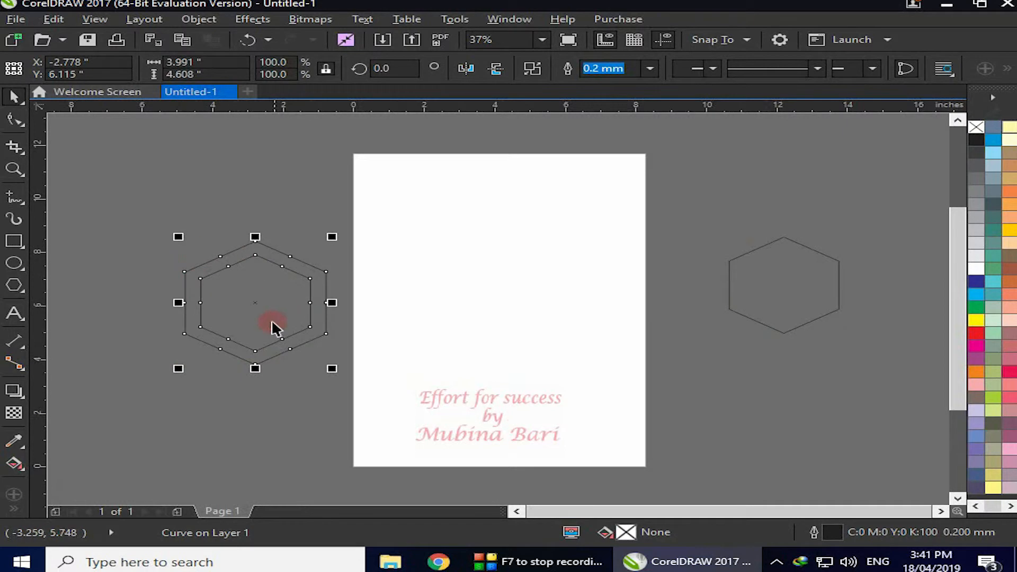
left_click_drag(254, 303, 506, 293)
Convert the ring to curves and round its outer upper-left corner by converting that node to a curve and deleting it.
left_click(468, 340)
left_click(474, 336)
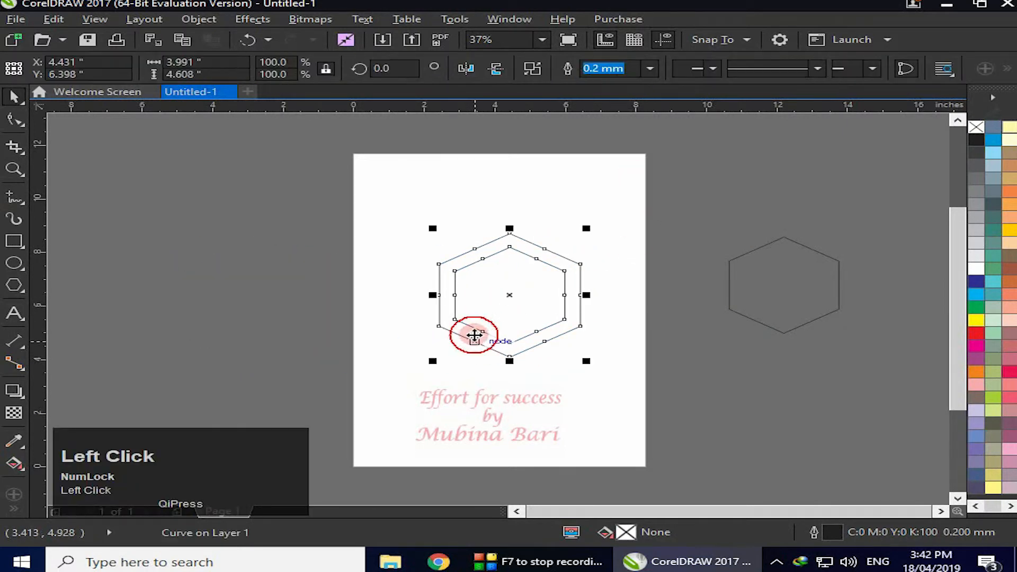
key("ctrl+q")
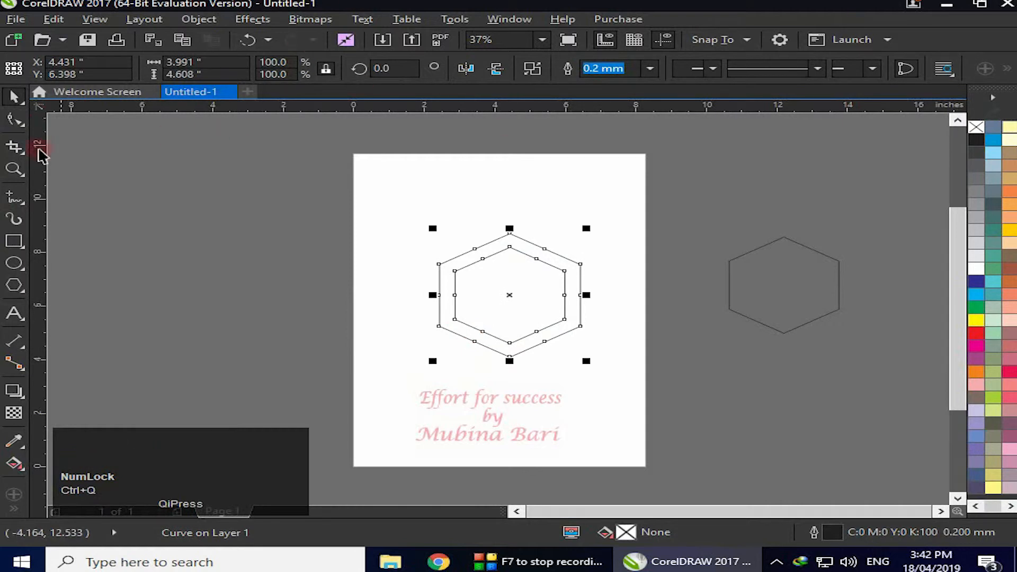
left_click(16, 121)
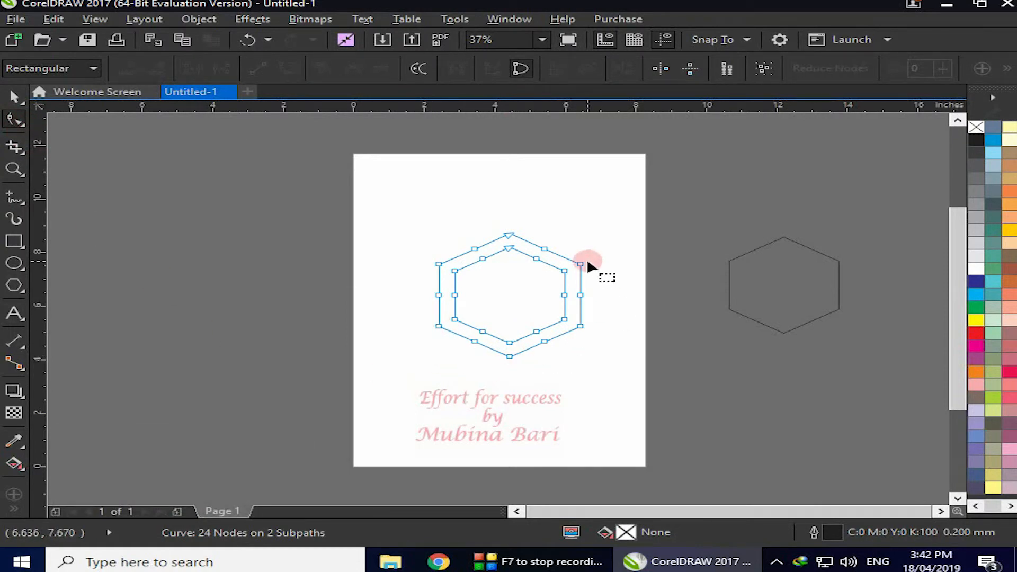
left_click_drag(426, 249, 446, 272)
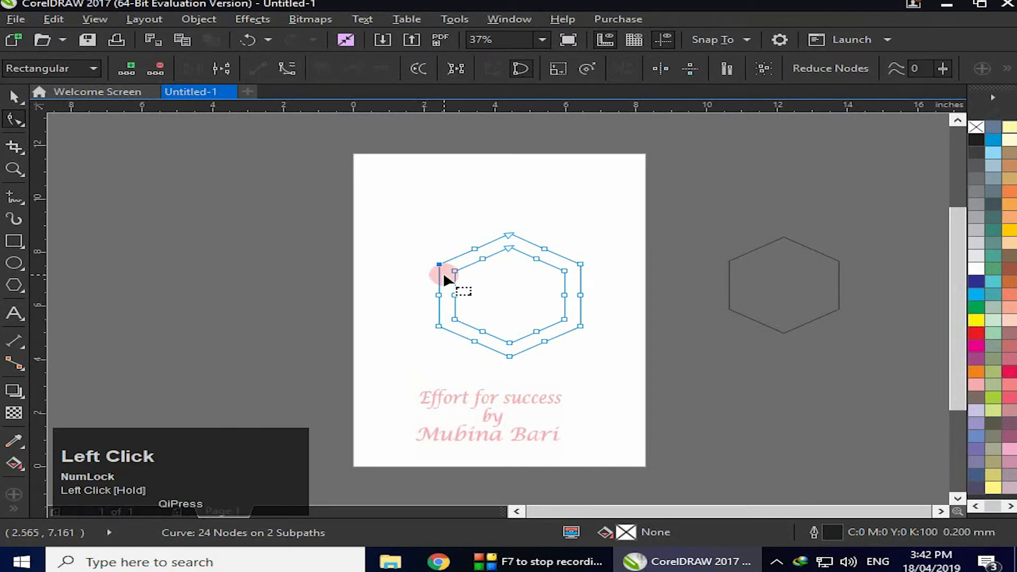
left_click(286, 69)
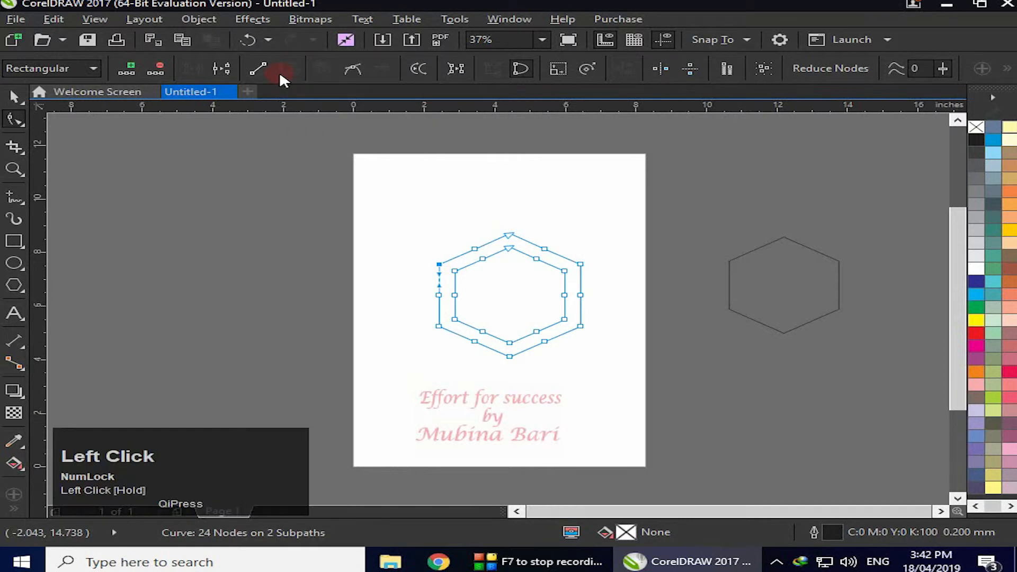
left_click(160, 67)
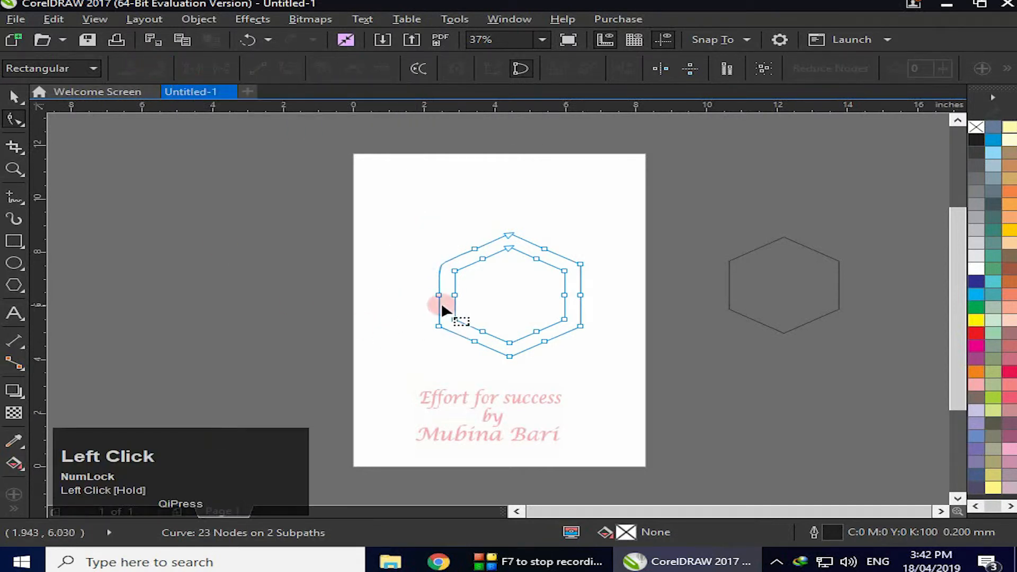
Try deleting the ring's outer lower-left corner node without converting it to a curve, and undo the deletion.
left_click(421, 319)
left_click_drag(421, 315, 447, 335)
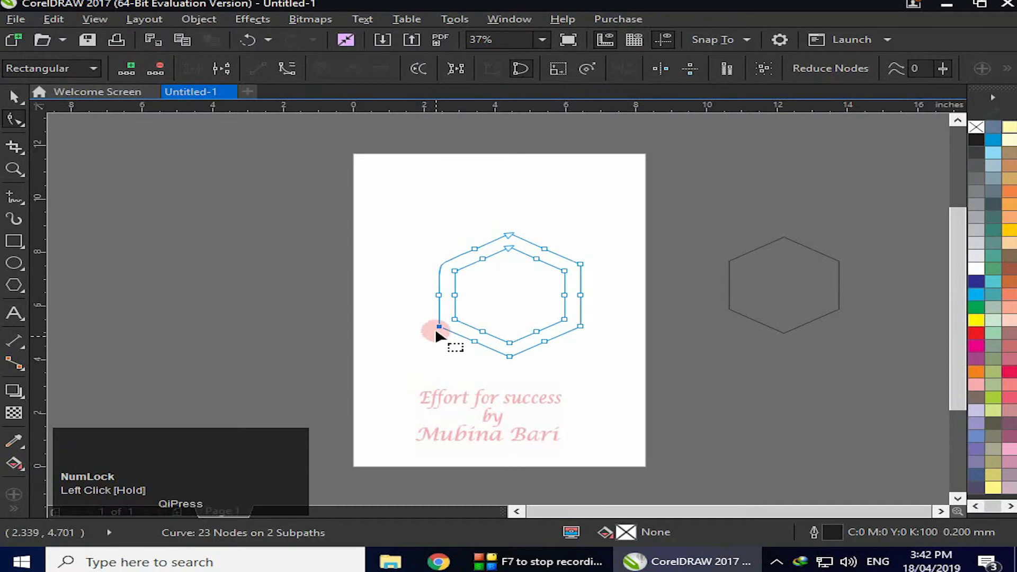
left_click(157, 68)
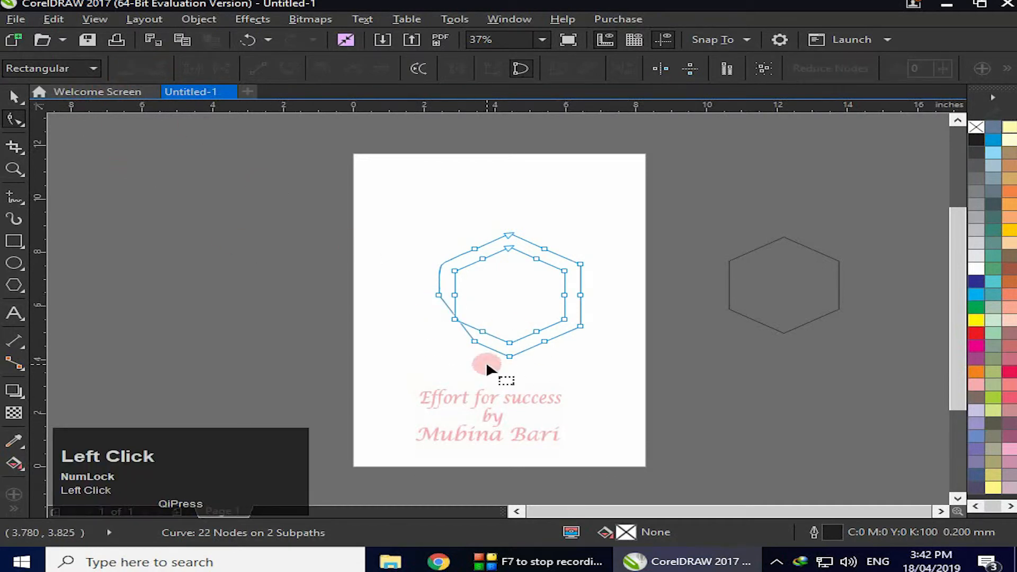
key("ctrl+z")
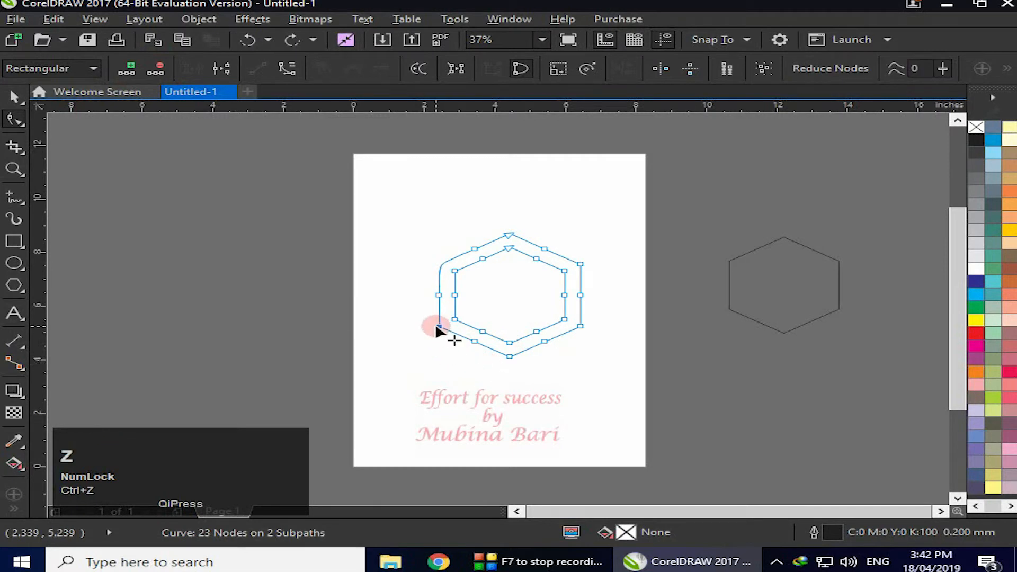
Round the ring's remaining outer corners by converting the corner nodes to curves and deleting them.
left_click(285, 69)
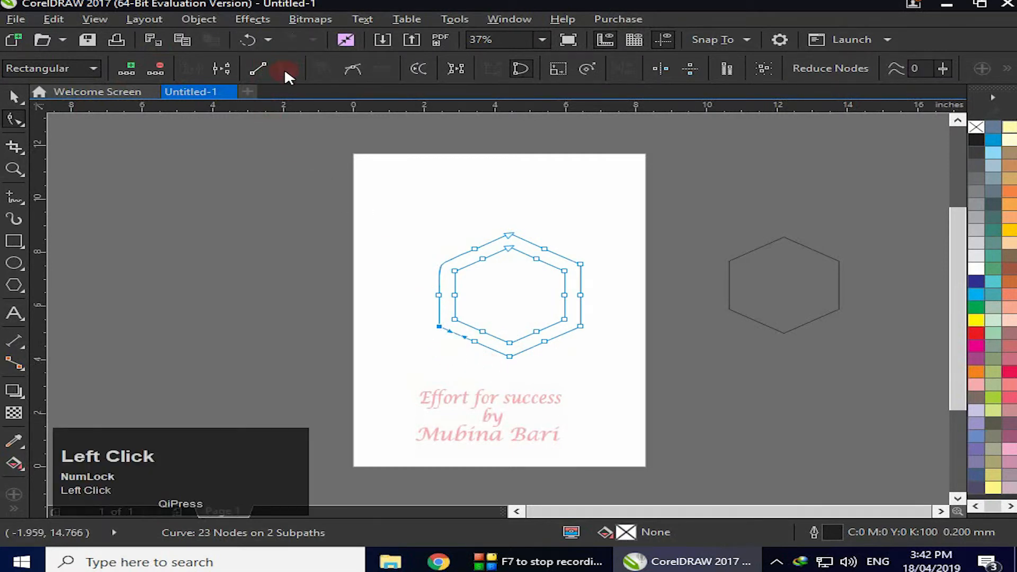
left_click(159, 68)
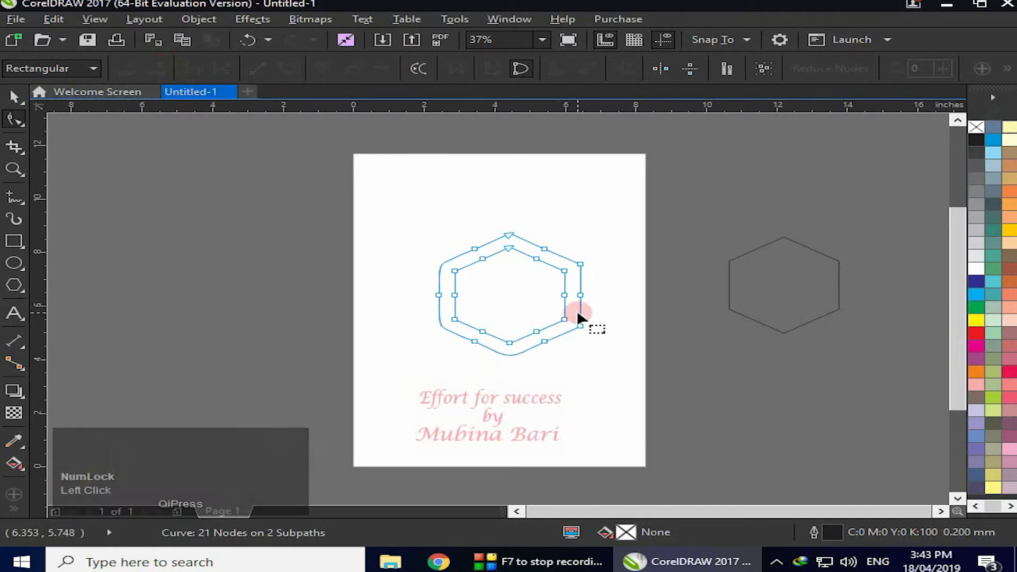
left_click_drag(577, 313, 593, 334)
left_click(159, 68)
left_click_drag(568, 245, 595, 281)
left_click(161, 67)
left_click_drag(488, 214, 531, 242)
left_click(159, 69)
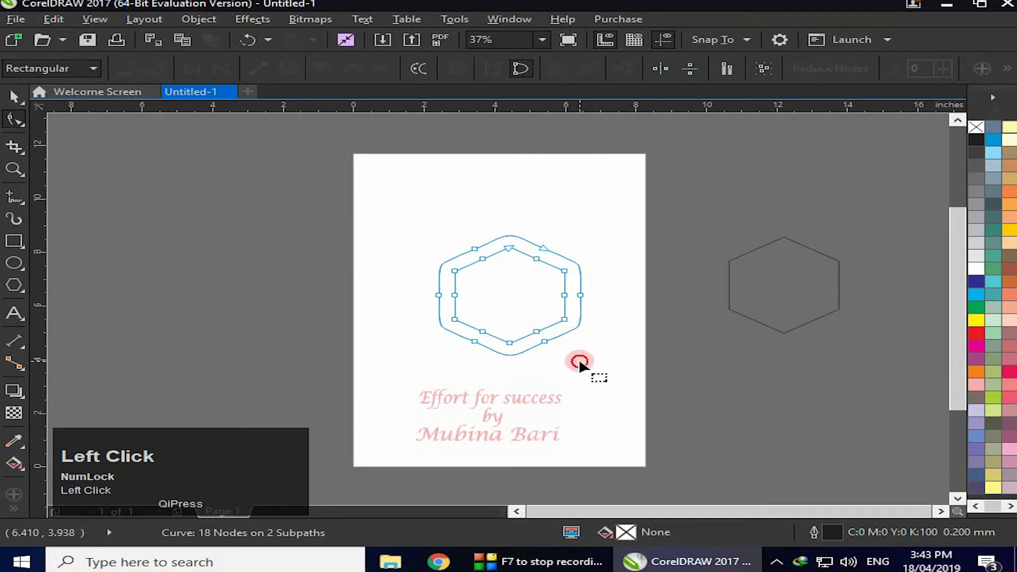
left_click(14, 98)
left_click(291, 400)
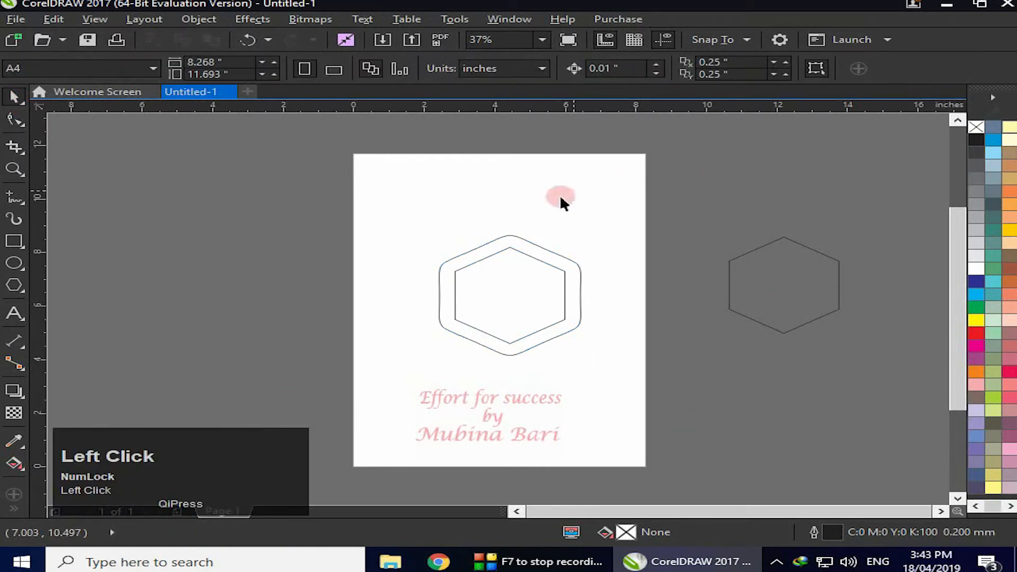
Draw a straight Pen line from the ring's inner top corner to its outer upper-left edge, about 0.49 by 0.23 inches.
left_click(492, 354)
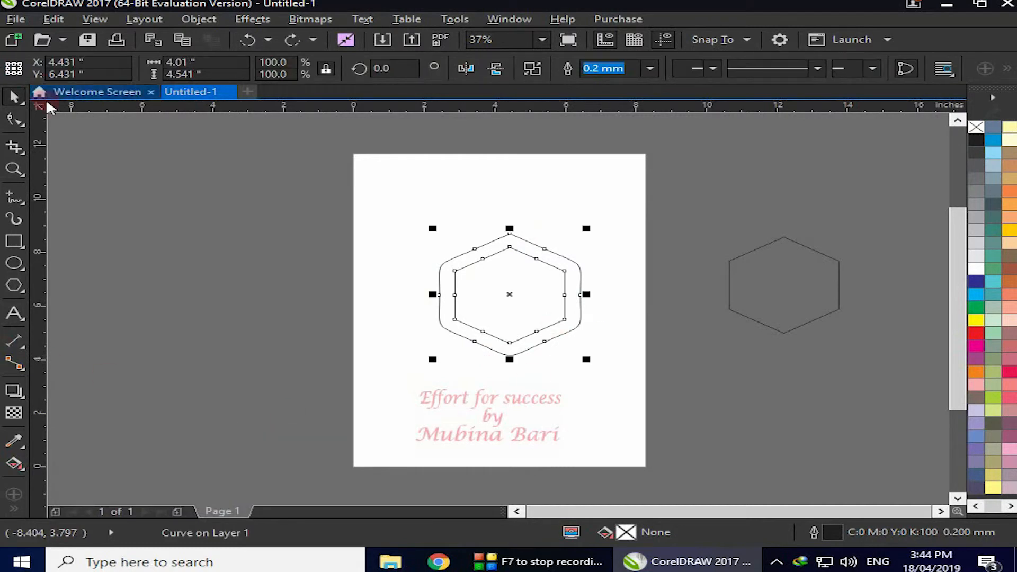
left_click(14, 169)
left_click(178, 69)
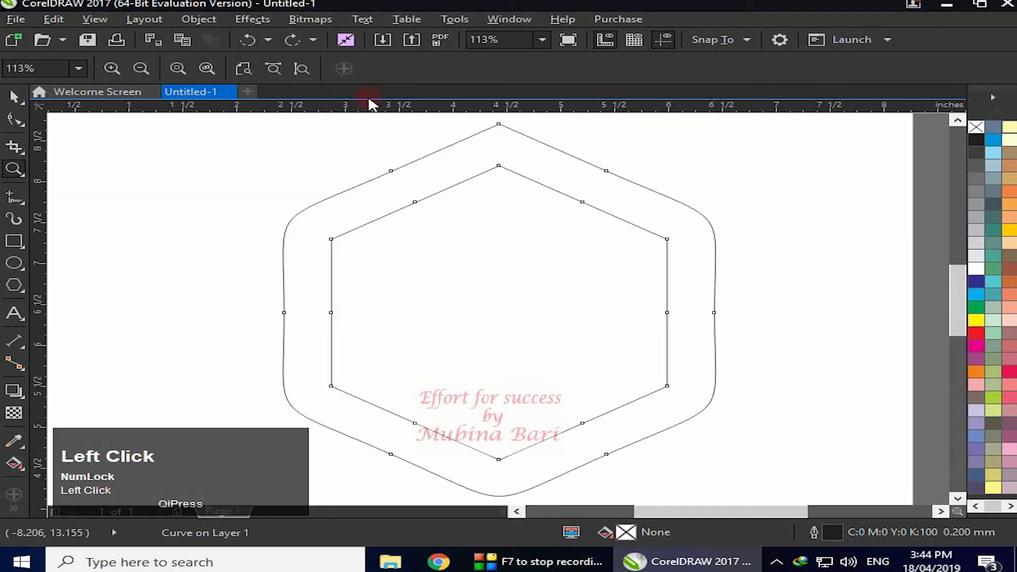
left_click(14, 197)
left_click(20, 205)
left_click(83, 243)
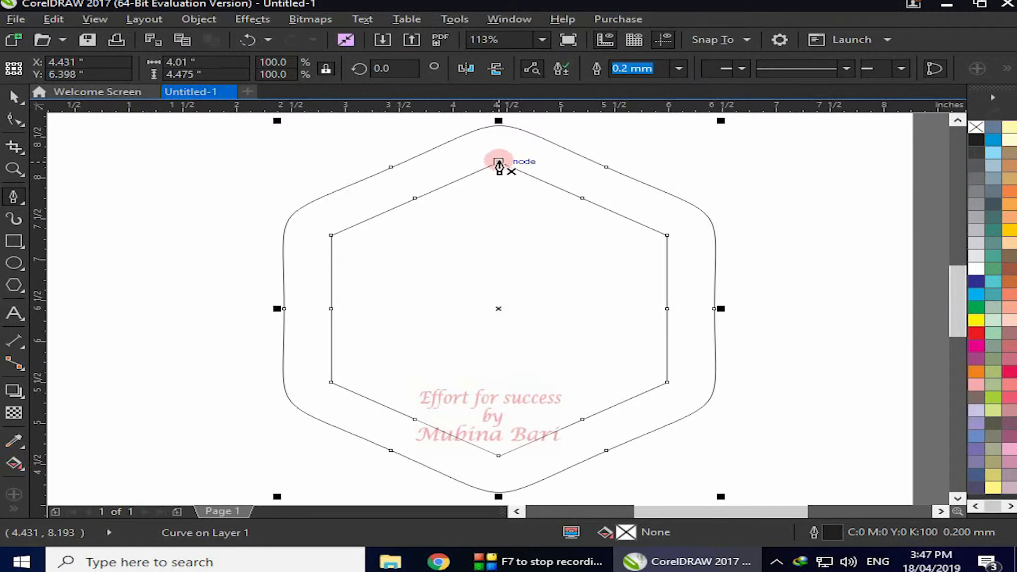
left_click(499, 162)
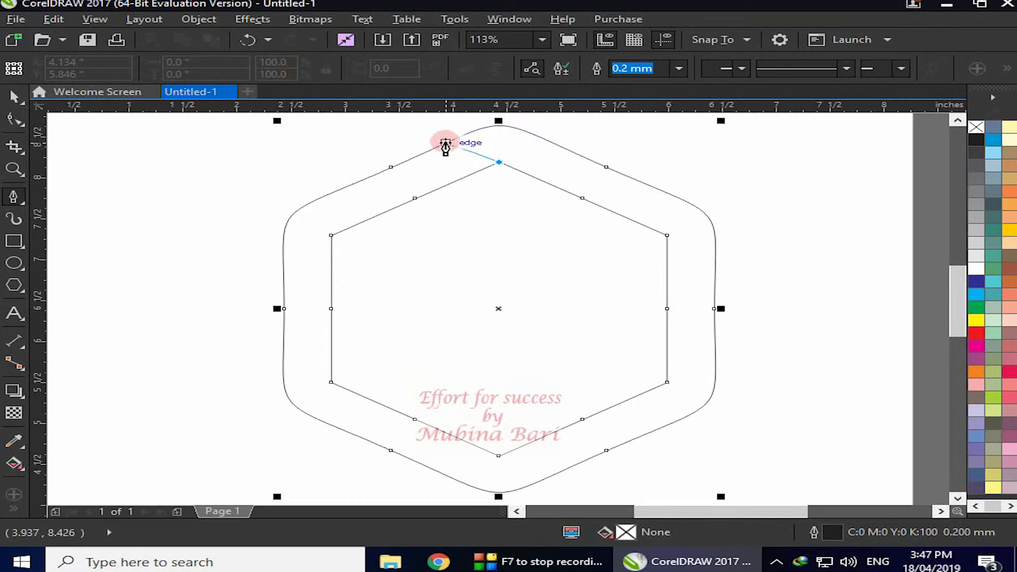
left_click(446, 142)
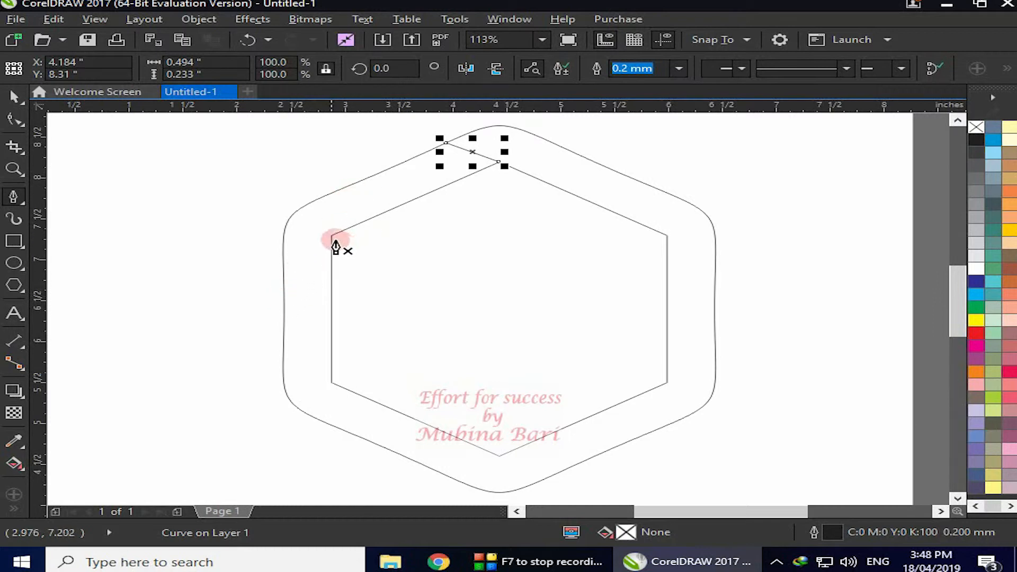
Draw straight Pen lines from the ring's inner upper-left corner to its outer left edge and from its inner lower-left corner down to the outer edge.
left_click(330, 237)
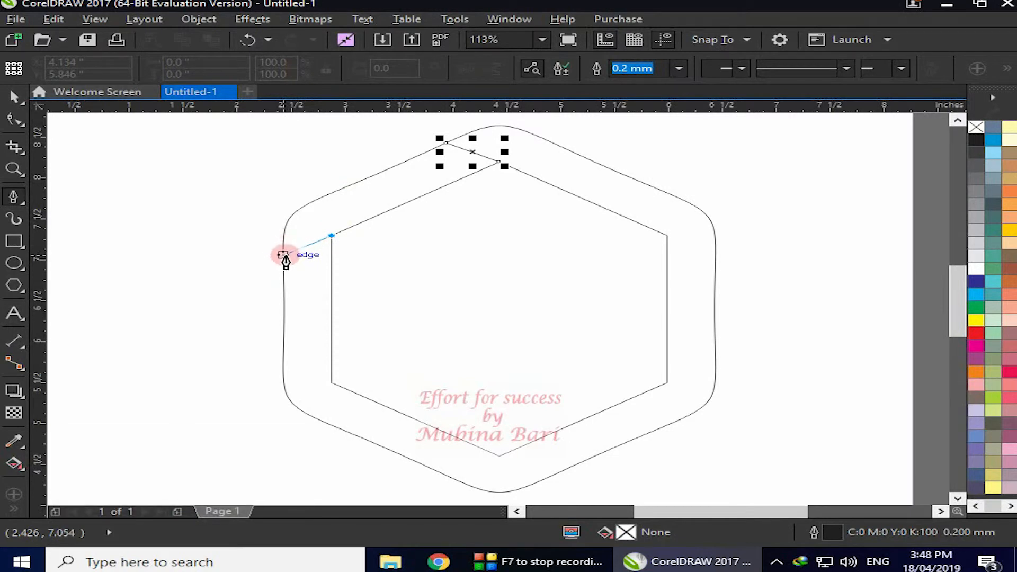
double_click(284, 262)
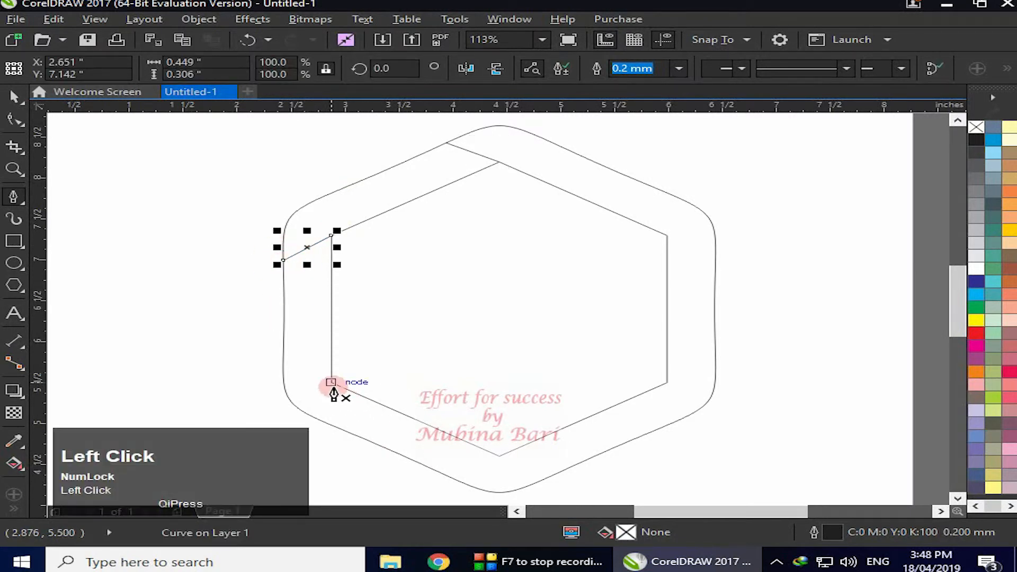
left_click(331, 383)
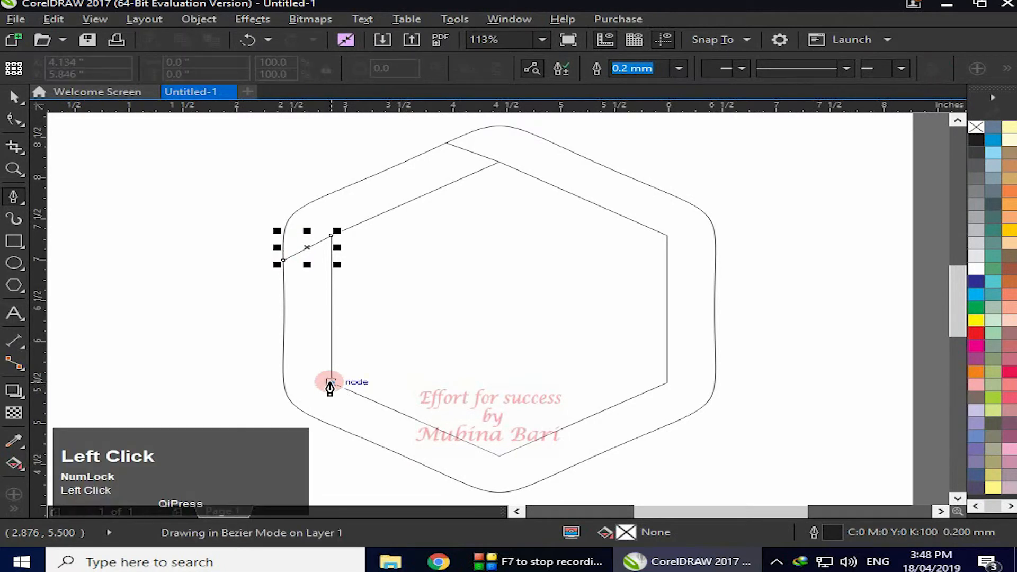
double_click(330, 427)
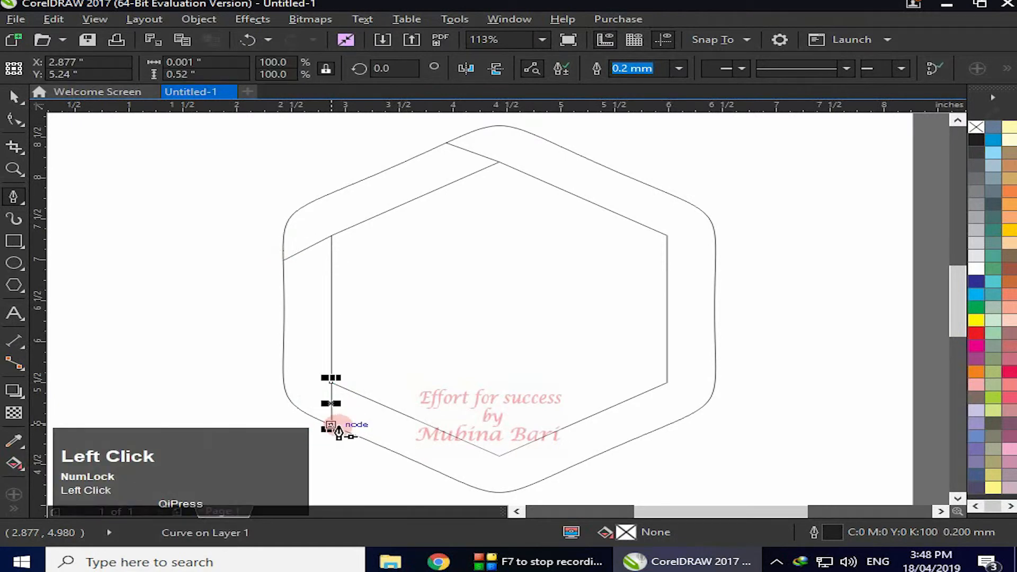
Draw straight Pen lines to the outer edge from the ring's inner bottom, lower-right and upper-right corners, completing the six-segment division.
left_click(498, 456)
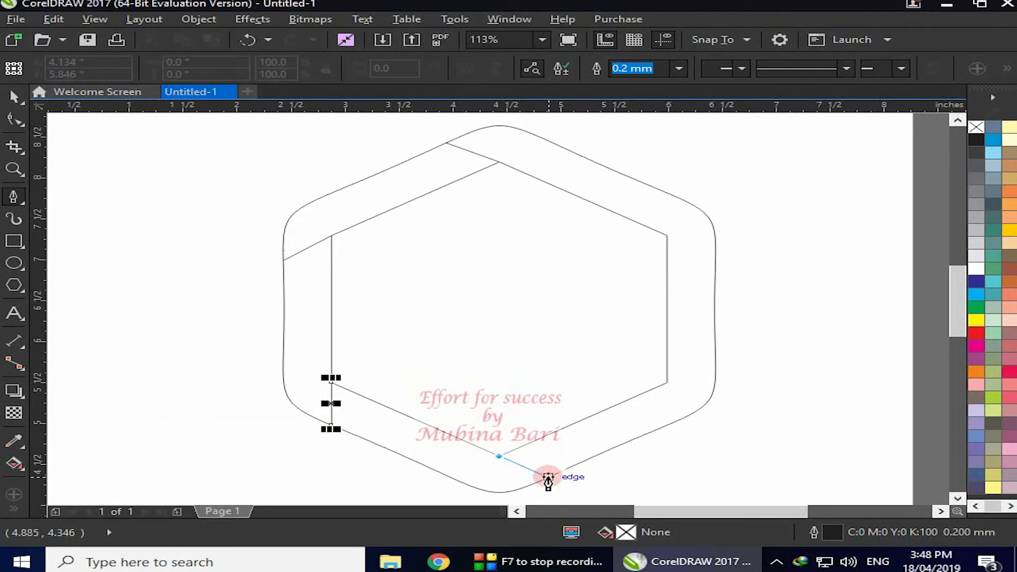
double_click(548, 479)
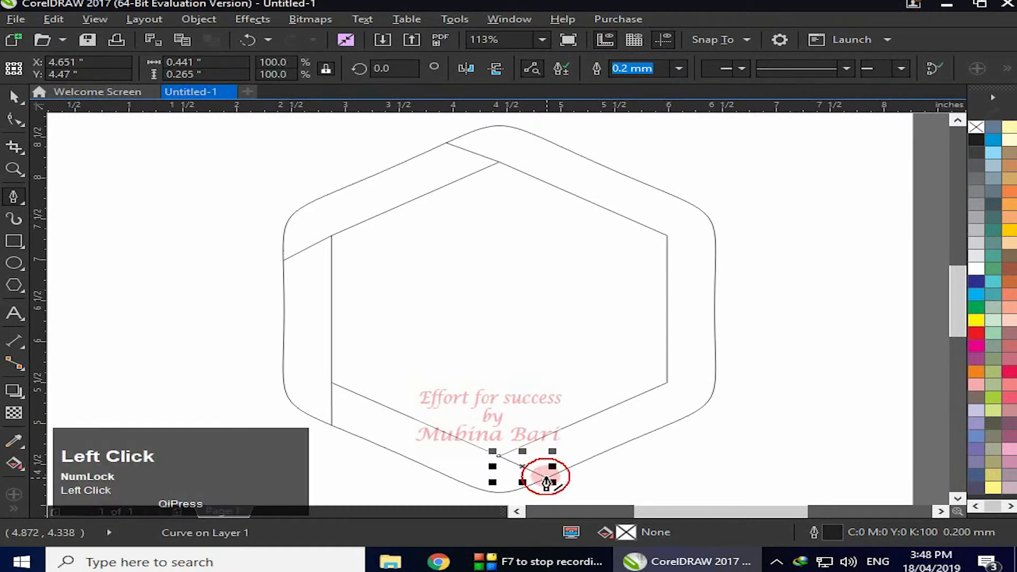
left_click(666, 382)
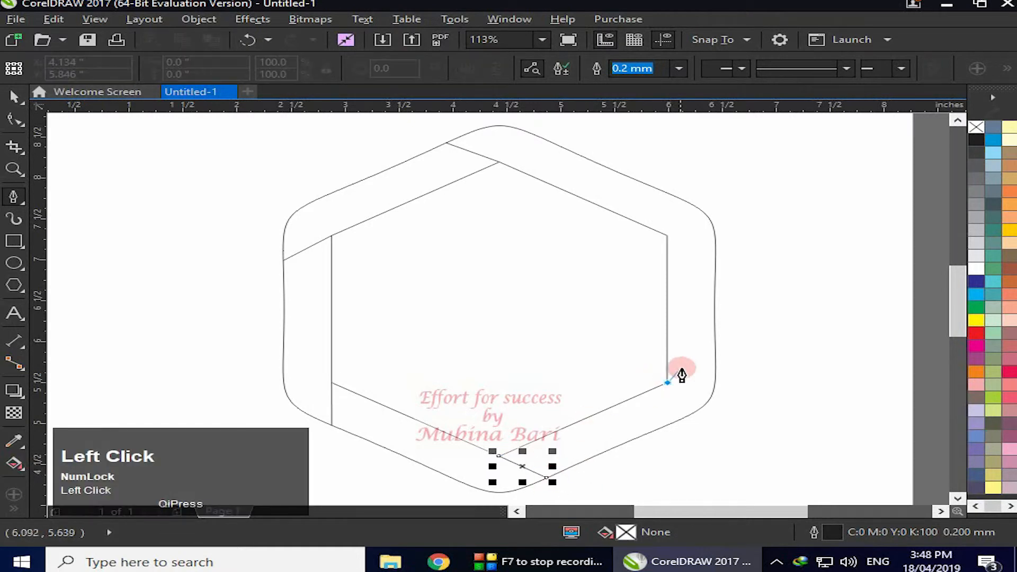
double_click(716, 356)
left_click(668, 235)
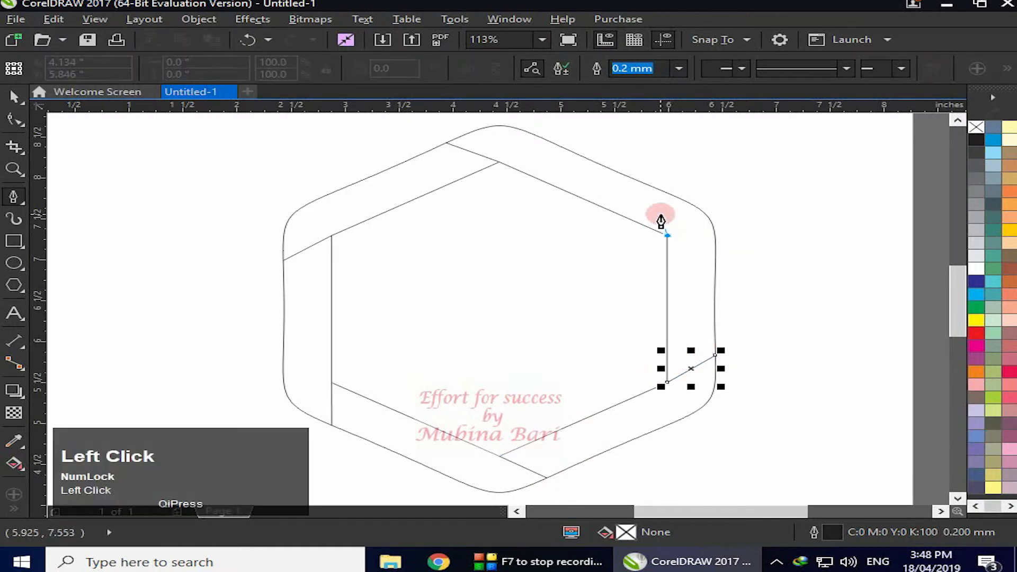
double_click(669, 194)
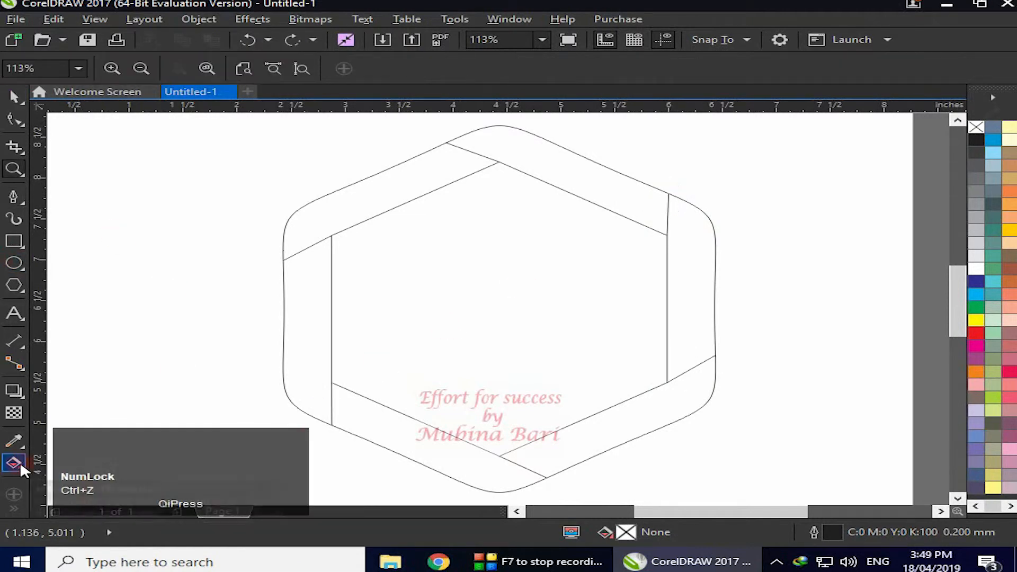
Use Smart Fill to create a filled shape in C:40 M:20 Y:0 K:40 from each of the ring's six segments.
left_click(15, 509)
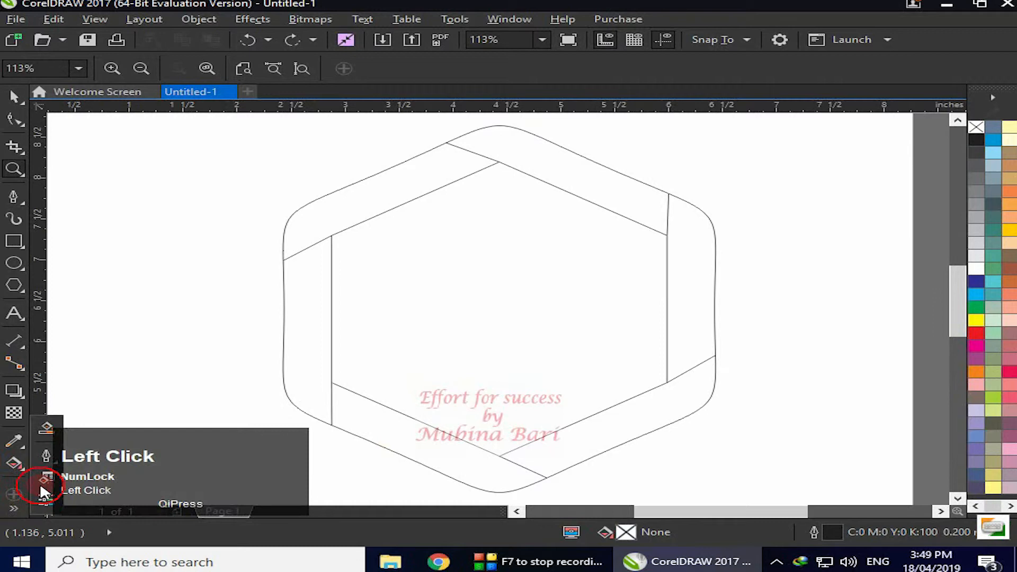
left_click(45, 429)
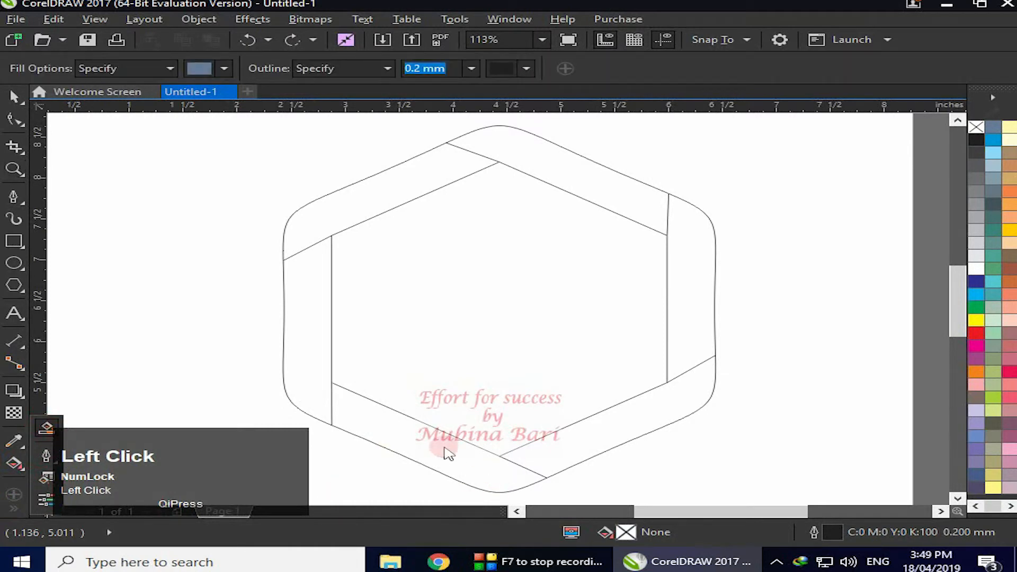
left_click(406, 441)
left_click(599, 440)
left_click(662, 311)
left_click(595, 166)
left_click(416, 175)
left_click(318, 316)
left_click(381, 347)
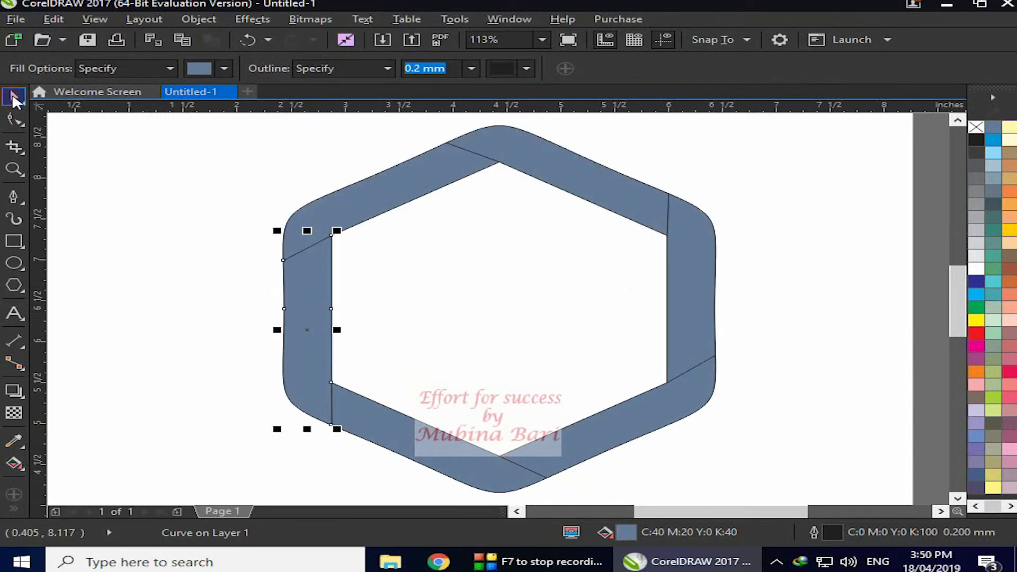
Recolor the left and lower-right segments yellow and the lower-left segment 50% black gray.
left_click(13, 99)
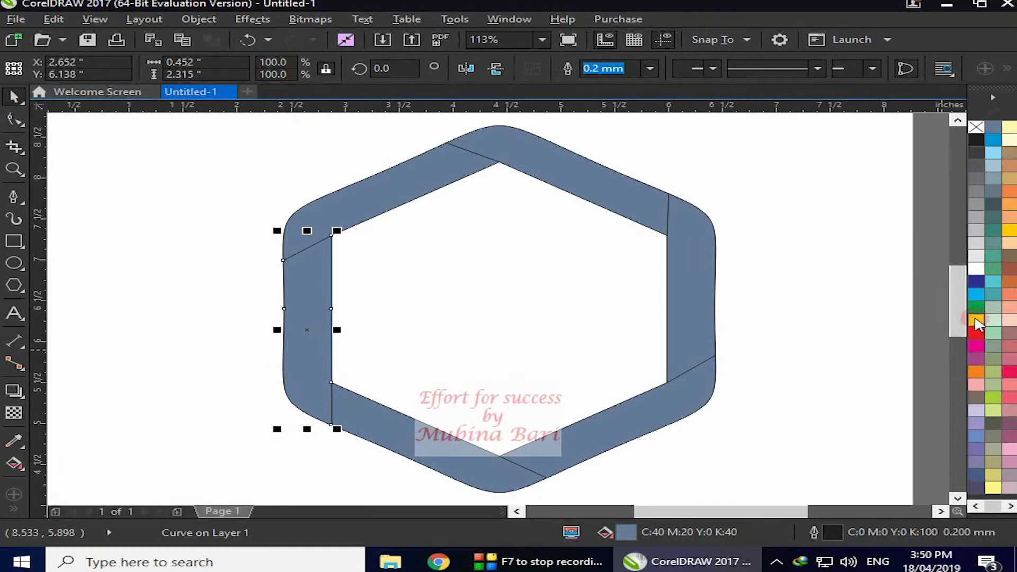
left_click(975, 319)
left_click(426, 446)
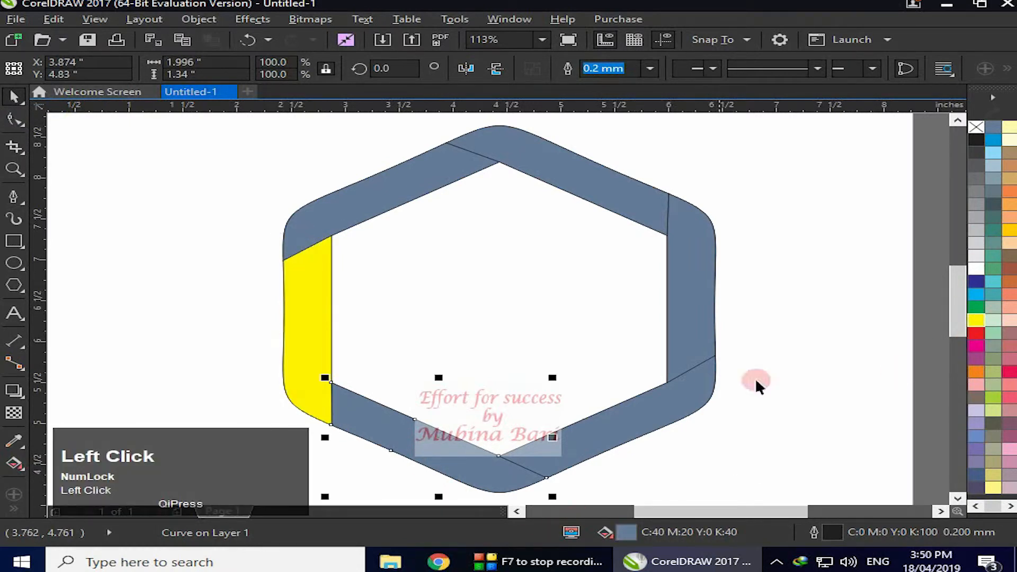
left_click(977, 205)
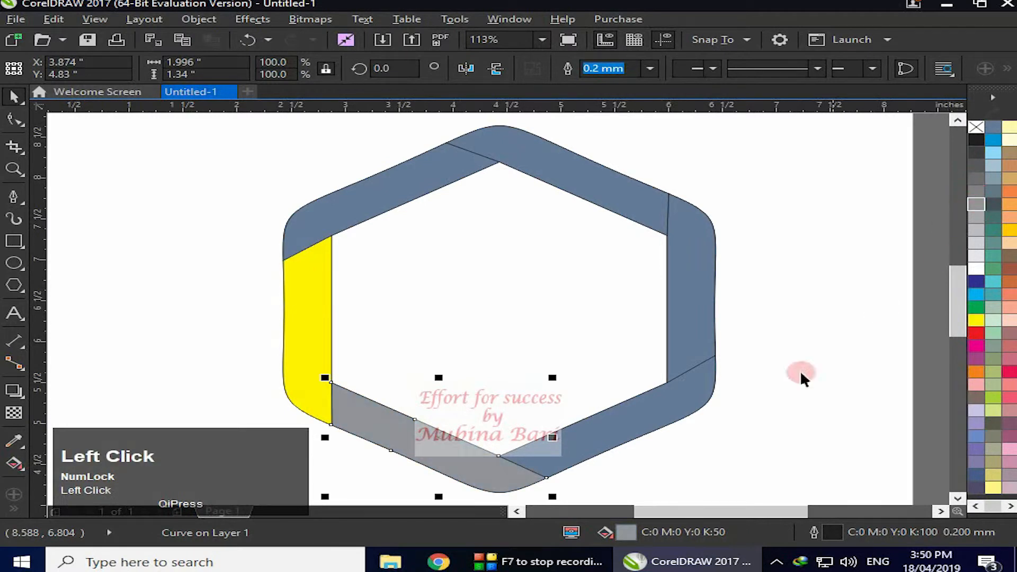
left_click(612, 445)
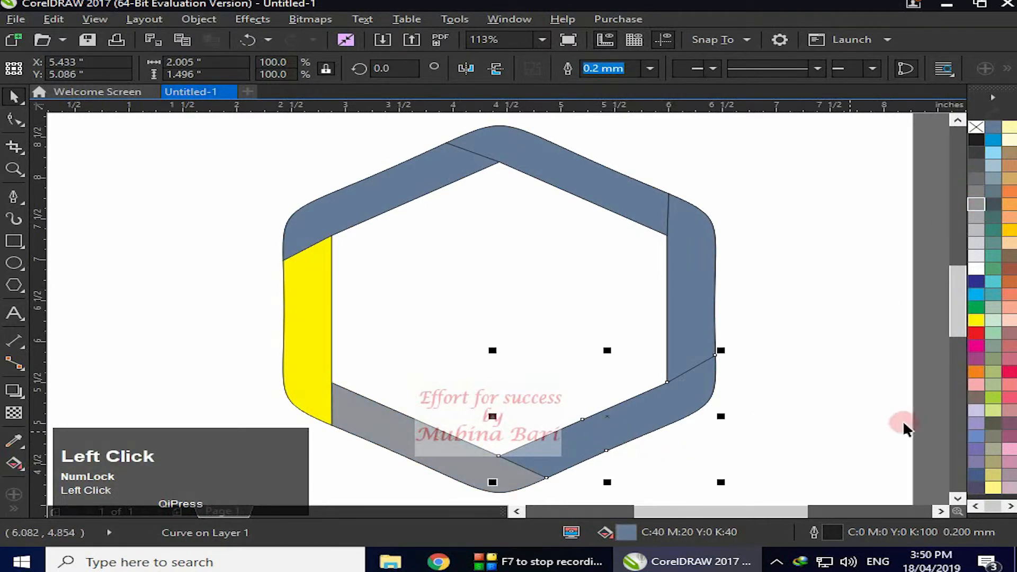
left_click(975, 320)
Recolor the right and upper-left segments 50% black gray and the upper-right segment yellow.
left_click(704, 291)
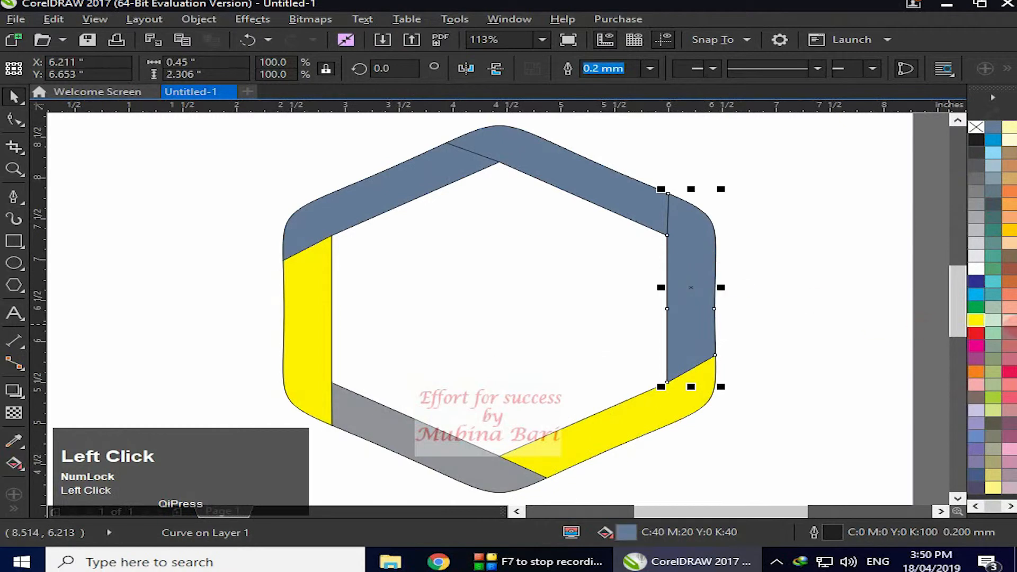
left_click(977, 206)
left_click(581, 196)
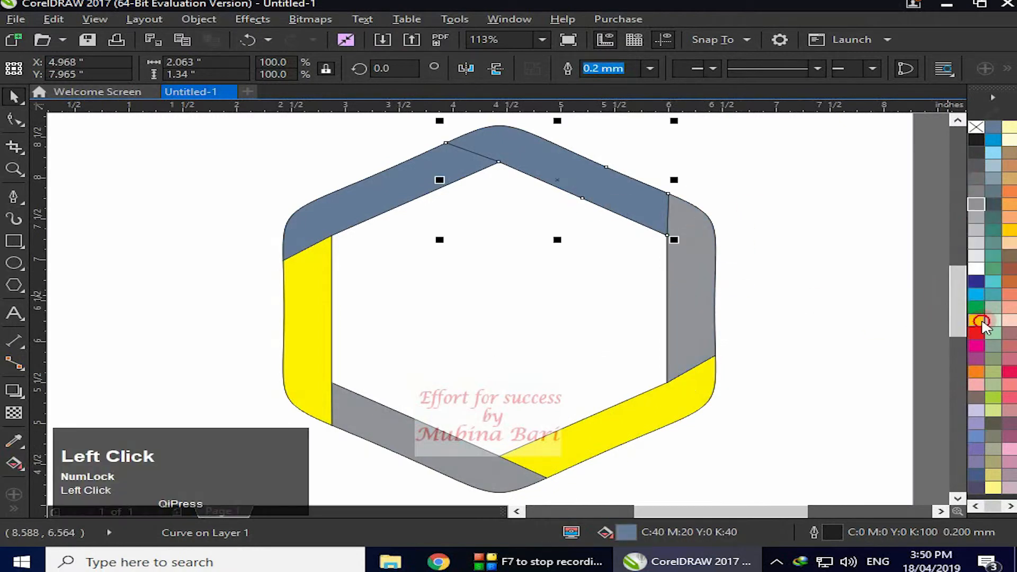
left_click(979, 320)
left_click(428, 186)
left_click(976, 321)
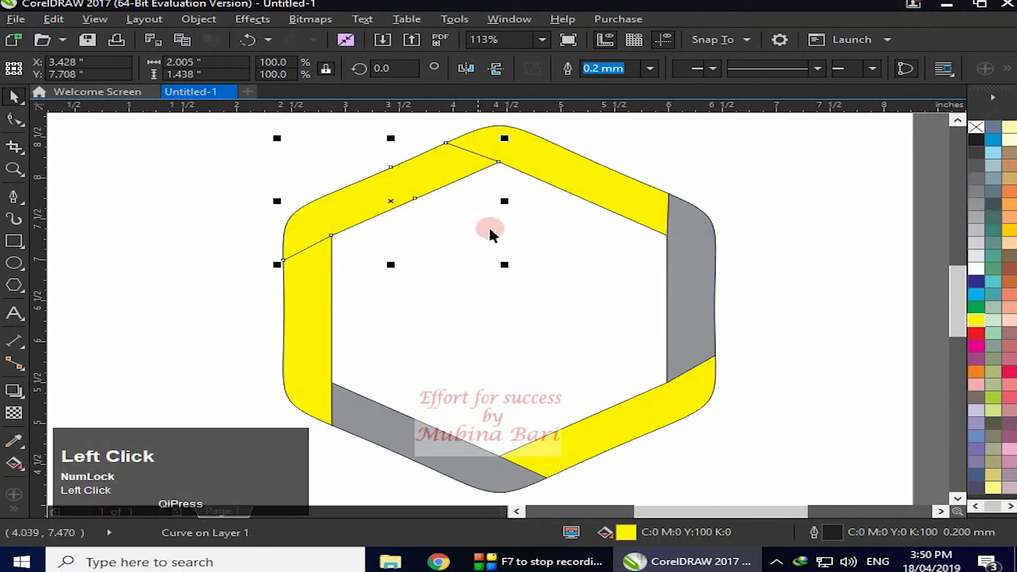
left_click(977, 205)
Remove the outline from all objects in the drawing.
left_click(552, 366)
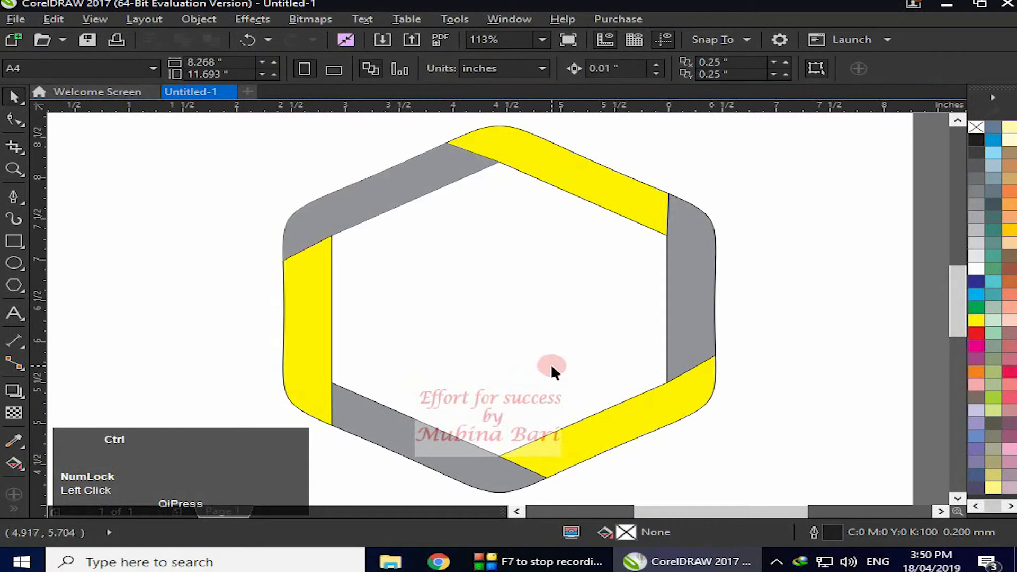
key("ctrl+a")
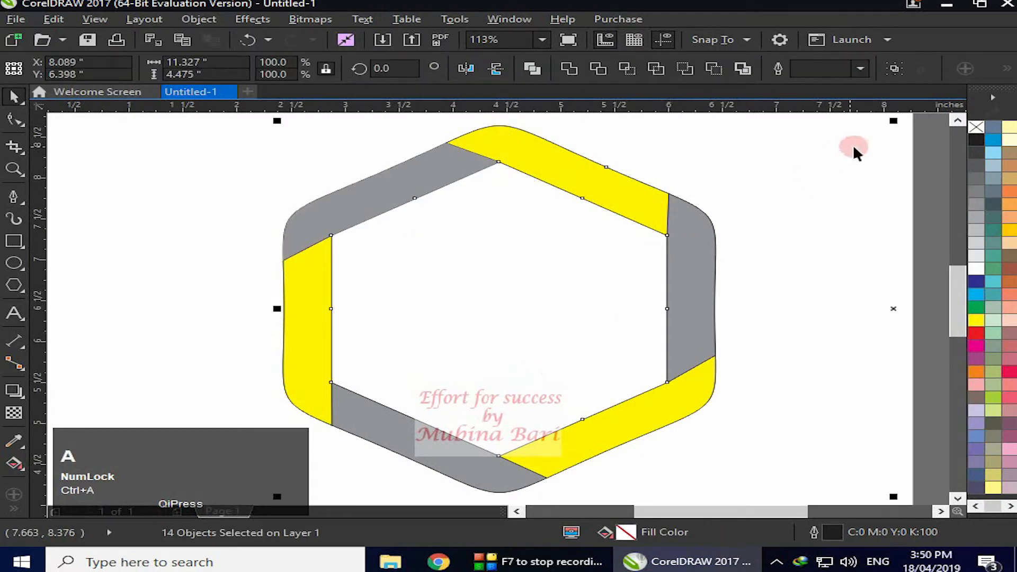
right_click(977, 127)
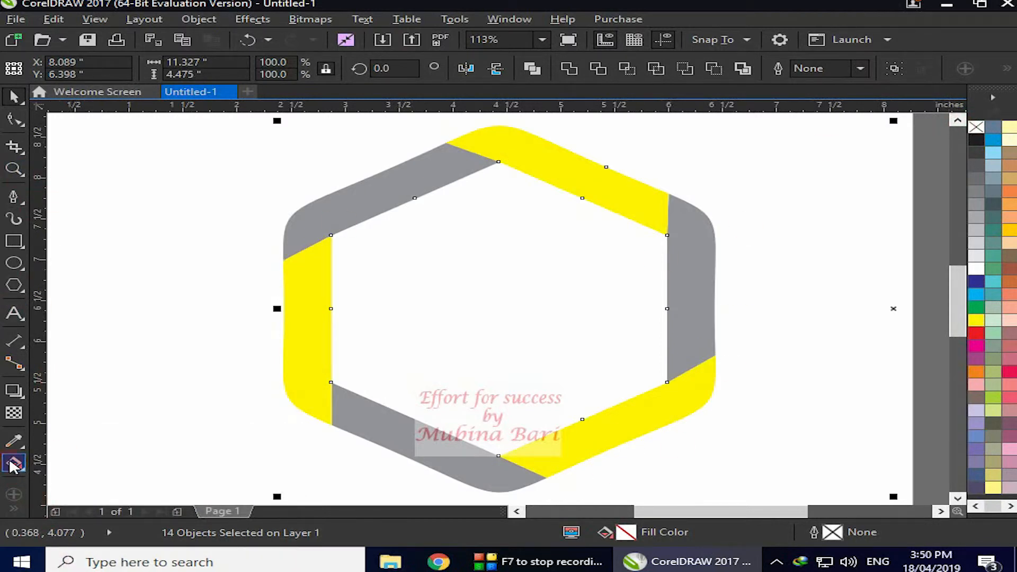
Apply a yellow-to-black fountain fill to the left segment, running from its lower end up past its upper end.
left_click(298, 373)
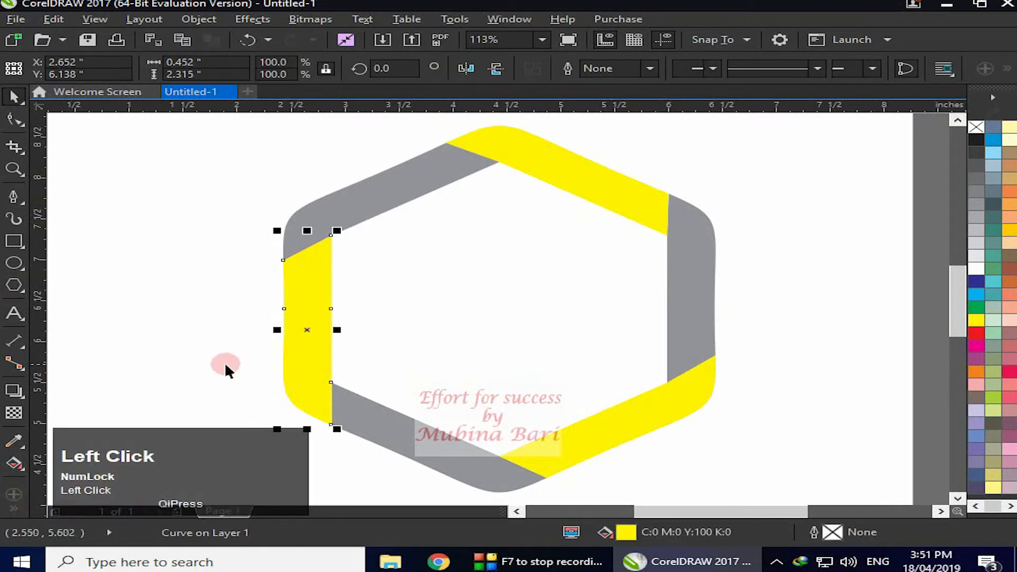
left_click(14, 464)
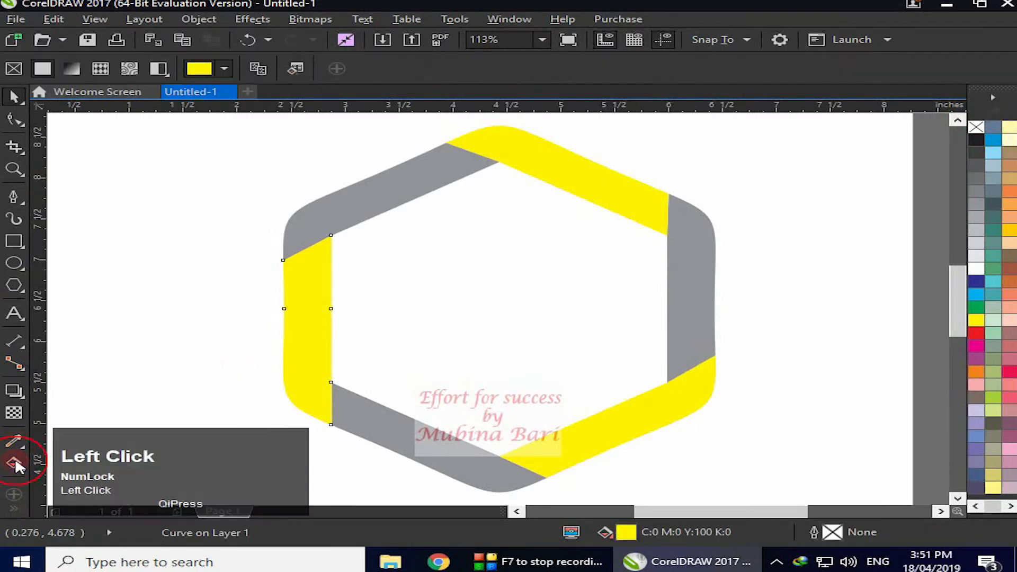
left_click(258, 70)
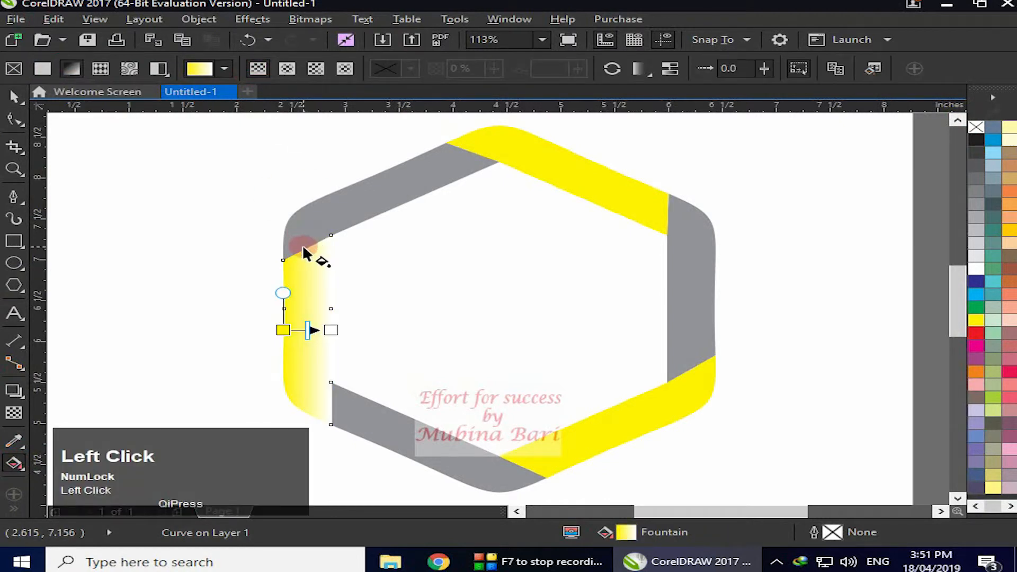
left_click_drag(304, 247, 308, 275)
left_click_drag(263, 332, 260, 389)
left_click_drag(322, 422, 353, 261)
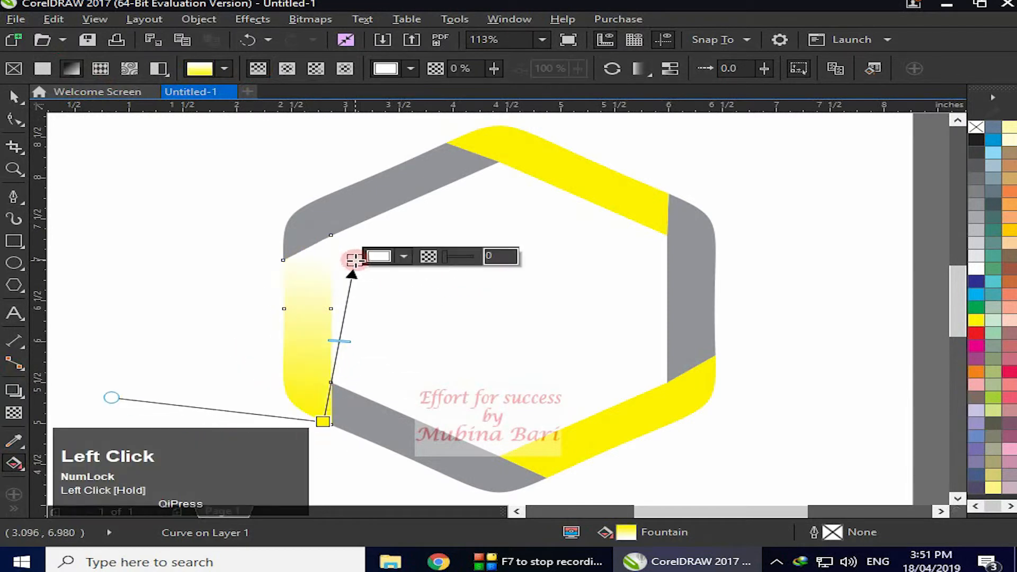
left_click(977, 140)
left_click_drag(354, 260, 375, 190)
Add a middle yellow color stop to the left segment's gradient and shift the stops so only the upper end is darkened.
double_click(343, 344)
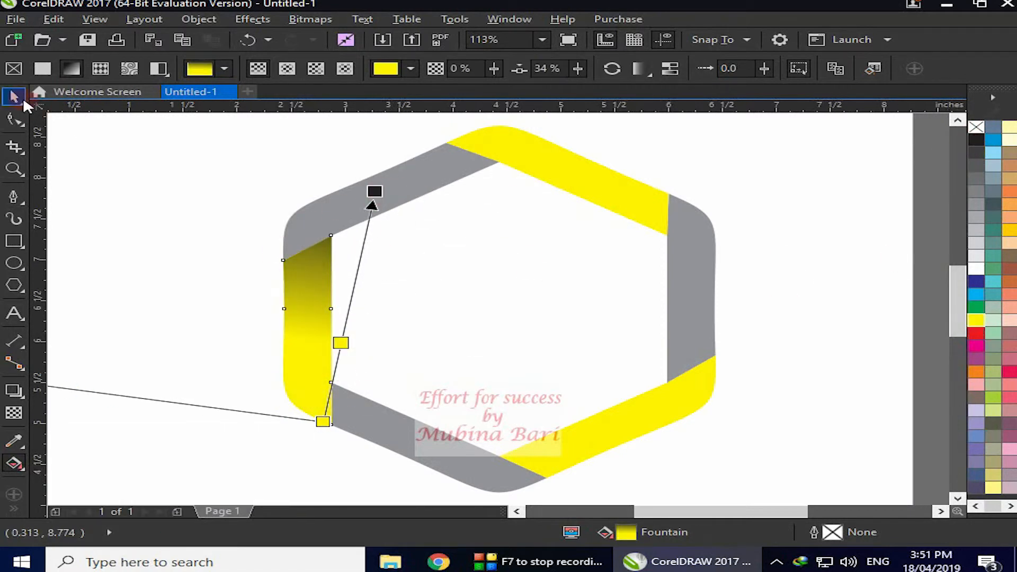
left_click_drag(345, 344, 348, 313)
left_click_drag(374, 193, 357, 218)
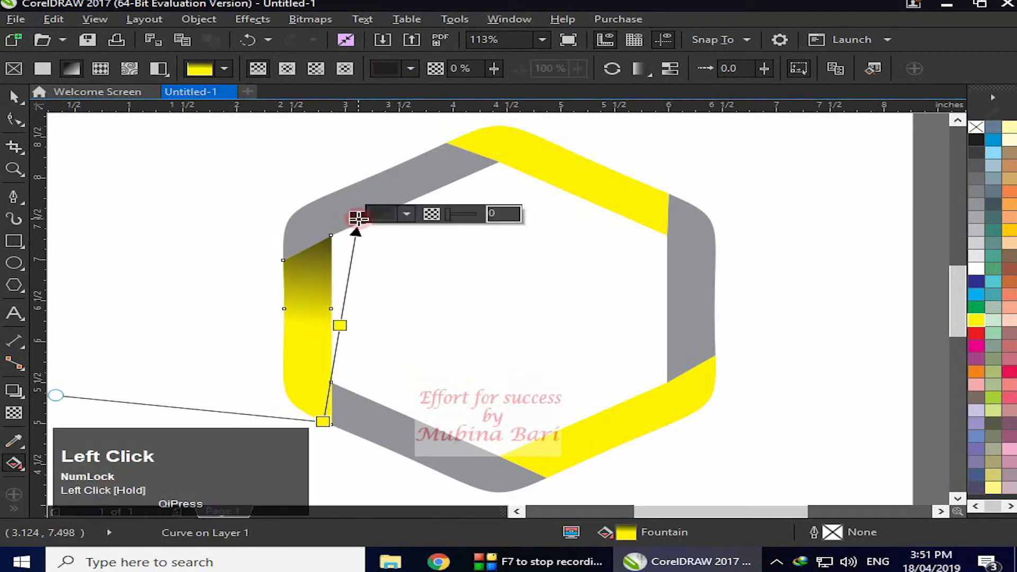
left_click_drag(342, 326, 343, 310)
left_click(14, 97)
left_click(117, 194)
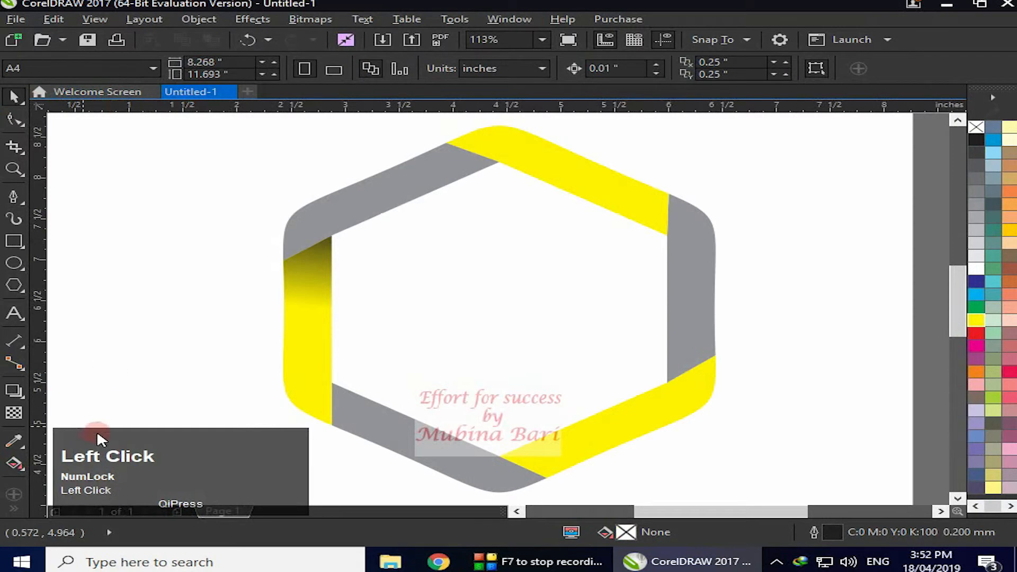
Give the lower-right segment a yellow-to-black fountain fill that darkens toward its lower-left end, with an extra yellow color stop at 56%.
left_click(12, 458)
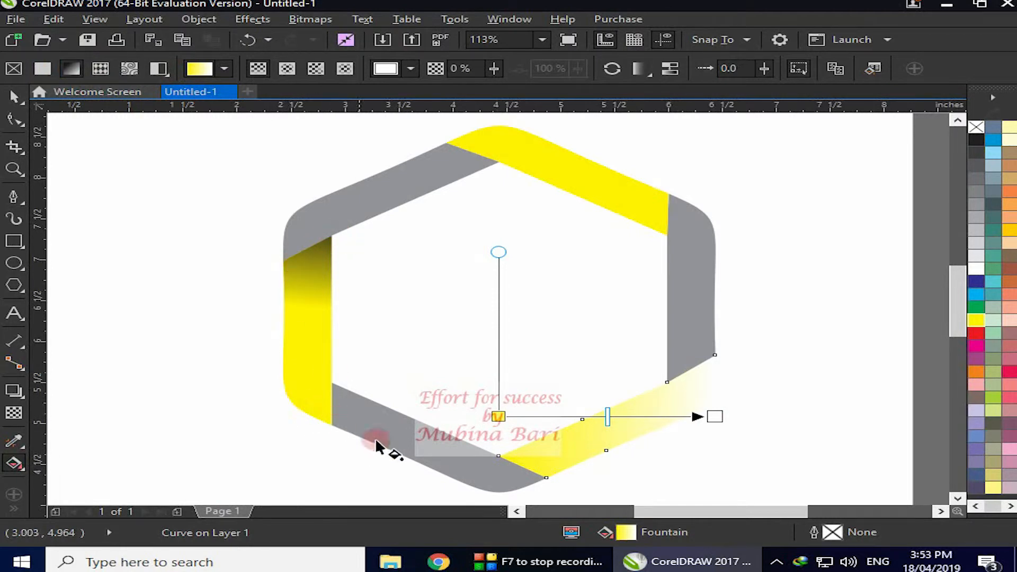
left_click_drag(498, 417, 700, 356)
left_click_drag(715, 416, 456, 438)
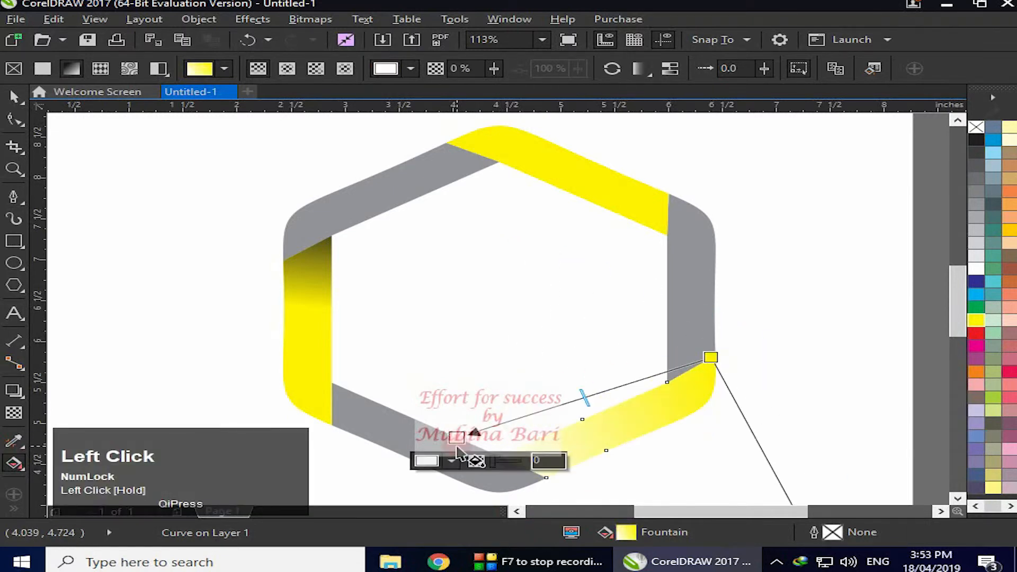
left_click(977, 141)
left_click_drag(585, 398, 535, 415)
double_click(569, 402)
left_click(977, 320)
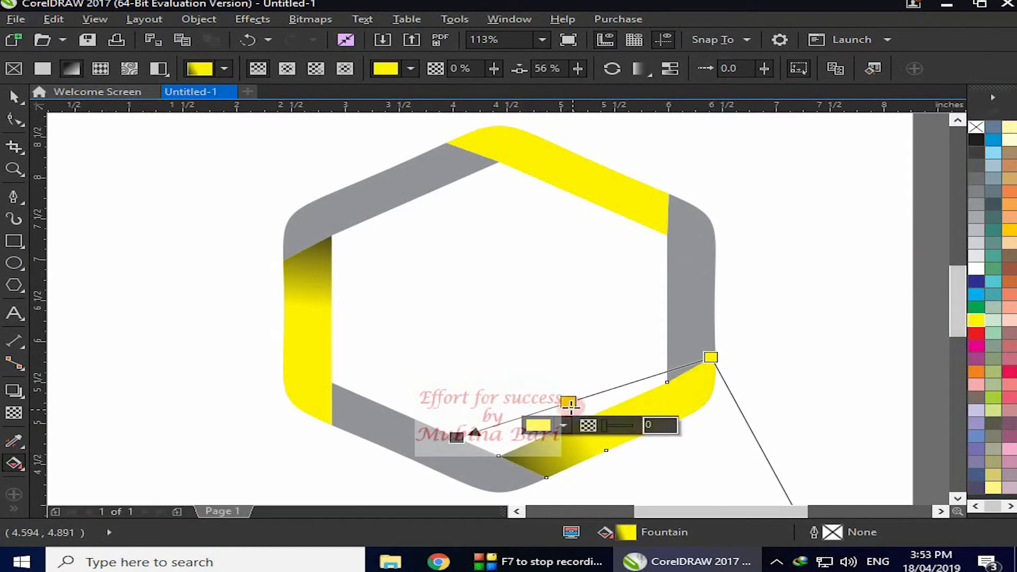
left_click(530, 254)
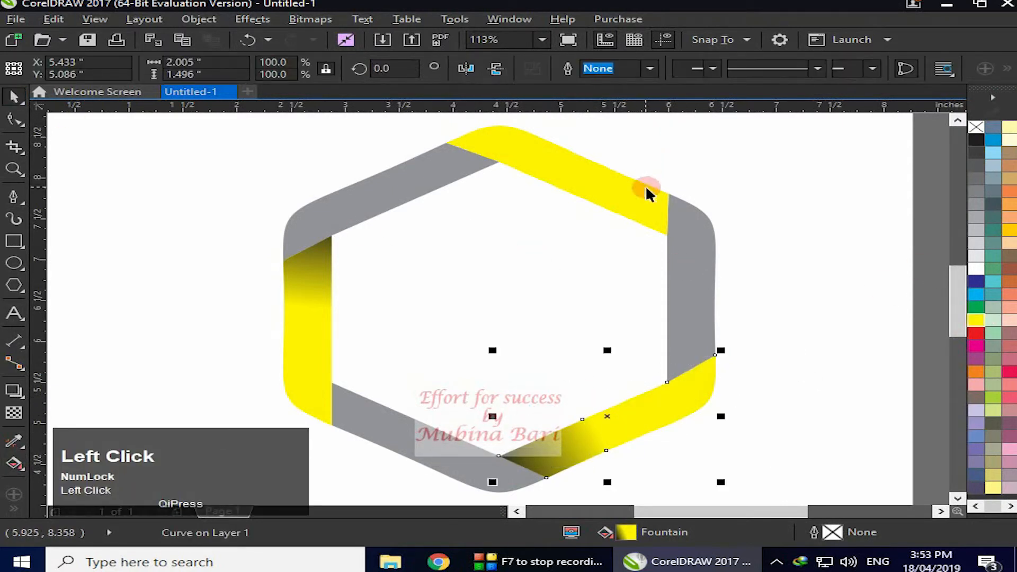
Give the upper-right segment a yellow-to-black fountain fill that darkens toward its lower-right end, with an extra yellow color stop at 61%.
left_click(673, 209)
key("g")
left_click_drag(460, 150, 704, 258)
left_click(977, 142)
left_click_drag(582, 206, 642, 235)
left_click_drag(703, 258, 676, 249)
double_click(589, 211)
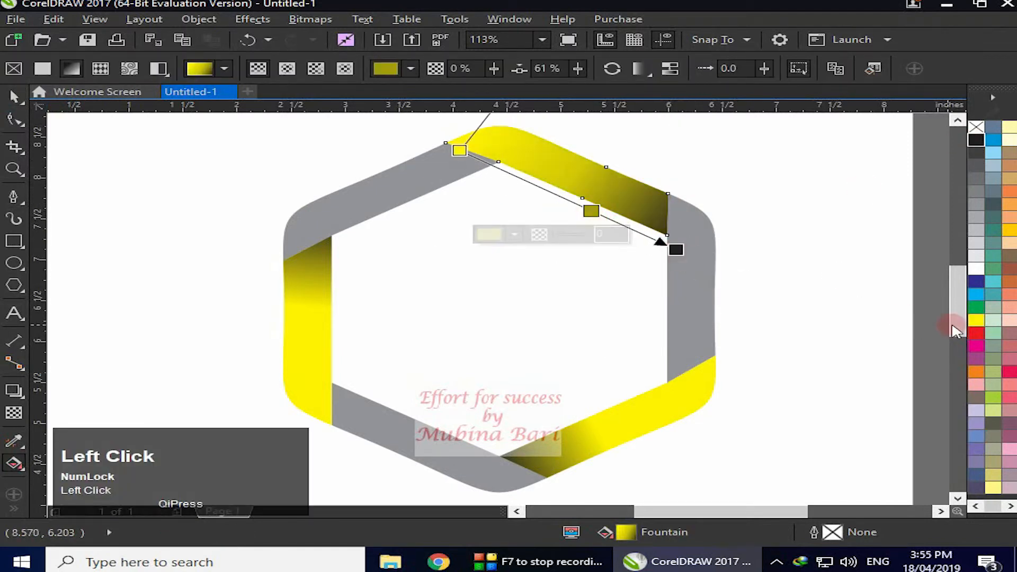
left_click(977, 320)
left_click(15, 97)
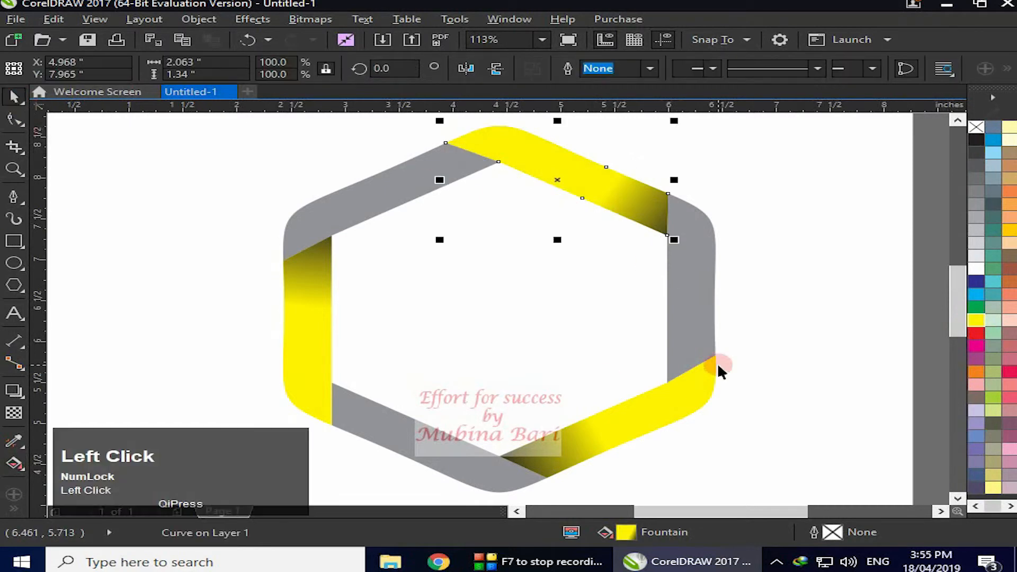
Give the right segment a black-to-white fountain fill that darkens toward its lower end, with the midpoint moved closer to the black end.
left_click(698, 305)
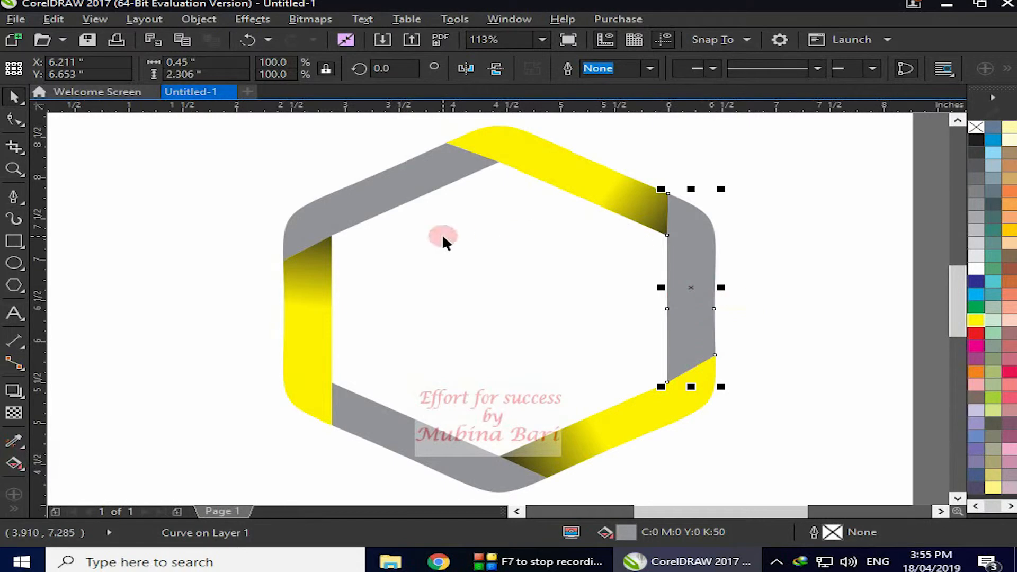
left_click(14, 463)
left_click_drag(714, 287, 691, 368)
left_click_drag(714, 287, 716, 175)
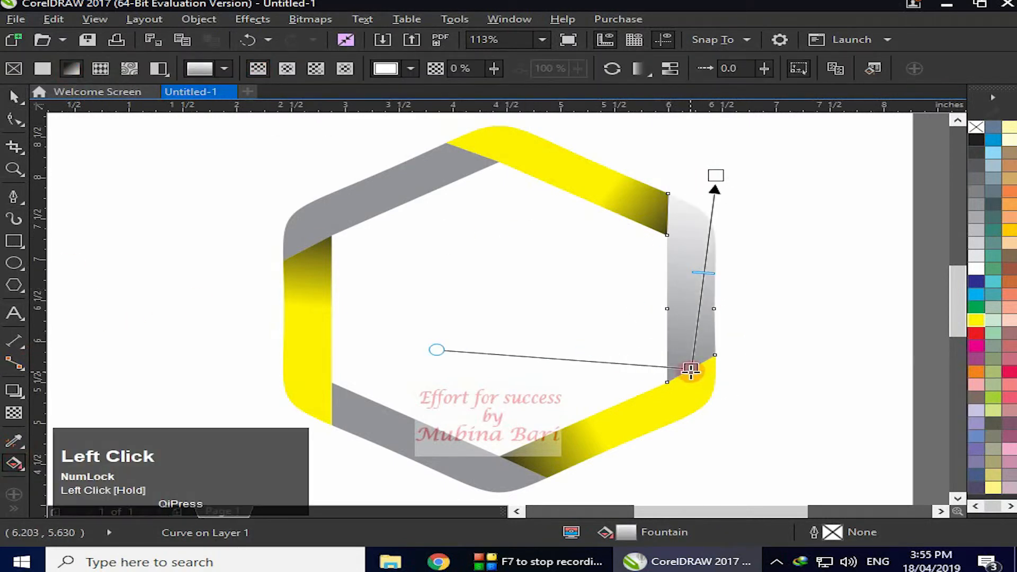
left_click(691, 370)
left_click(977, 141)
left_click_drag(464, 368, 581, 230)
mouse_move(691, 368)
left_mouse_down()
mouse_move(702, 404)
mouse_move(701, 378)
left_mouse_up()
left_click_drag(709, 276, 703, 327)
left_click_drag(580, 240, 459, 365)
Give the upper-left segment a white-to-black fountain fill that darkens toward its upper-right end, with a light gray color stop at 66%.
left_click(73, 69)
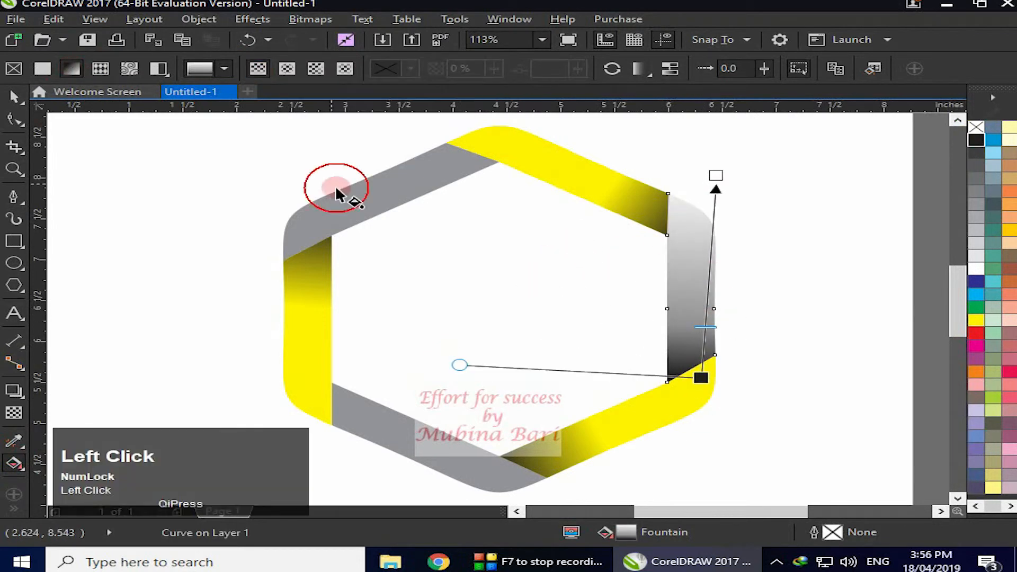
left_click_drag(468, 159, 279, 199)
left_click_drag(283, 200, 525, 184)
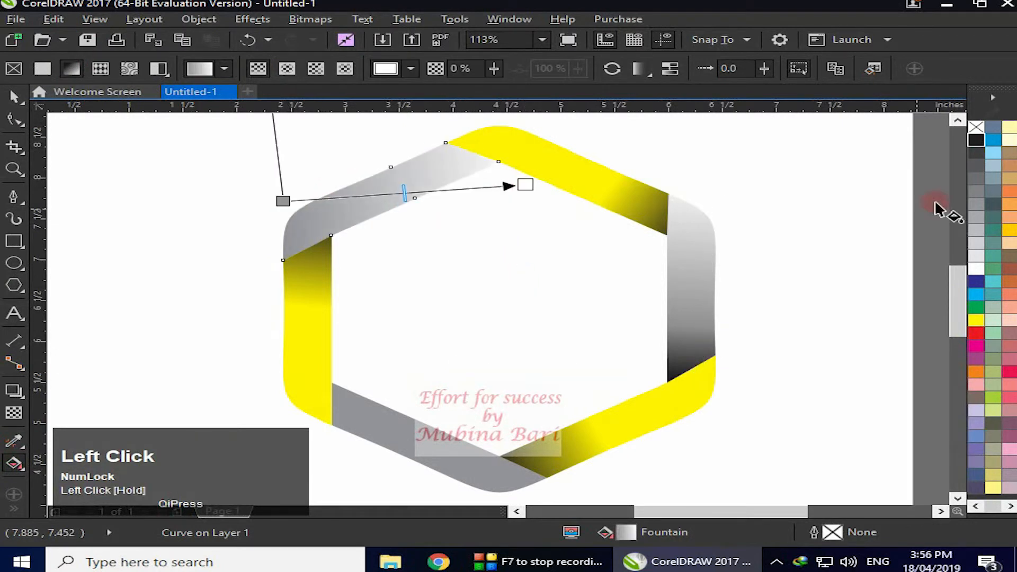
left_click(976, 140)
left_click(285, 200)
left_click(977, 269)
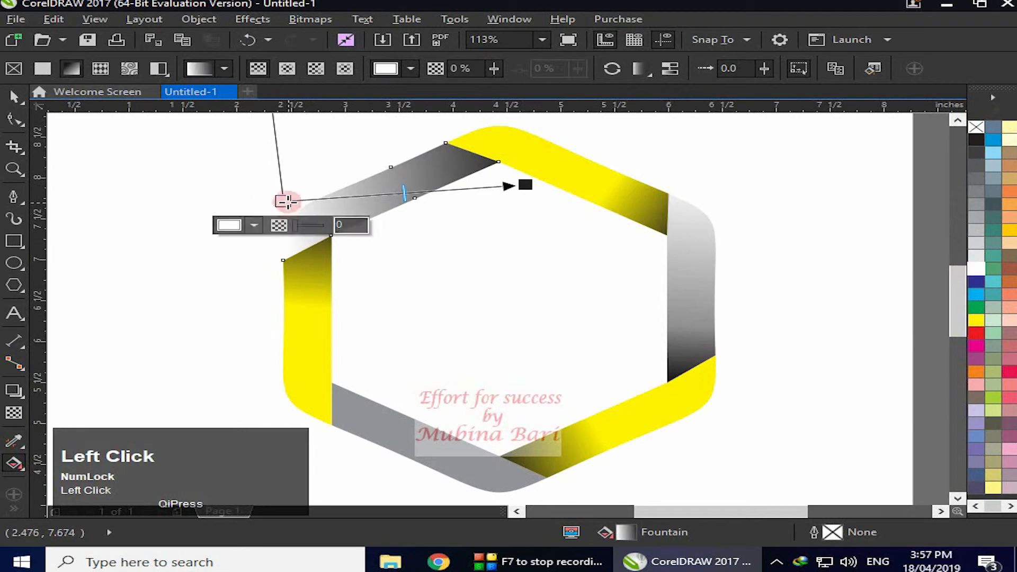
left_click_drag(284, 201, 257, 240)
double_click(429, 203)
left_click(975, 244)
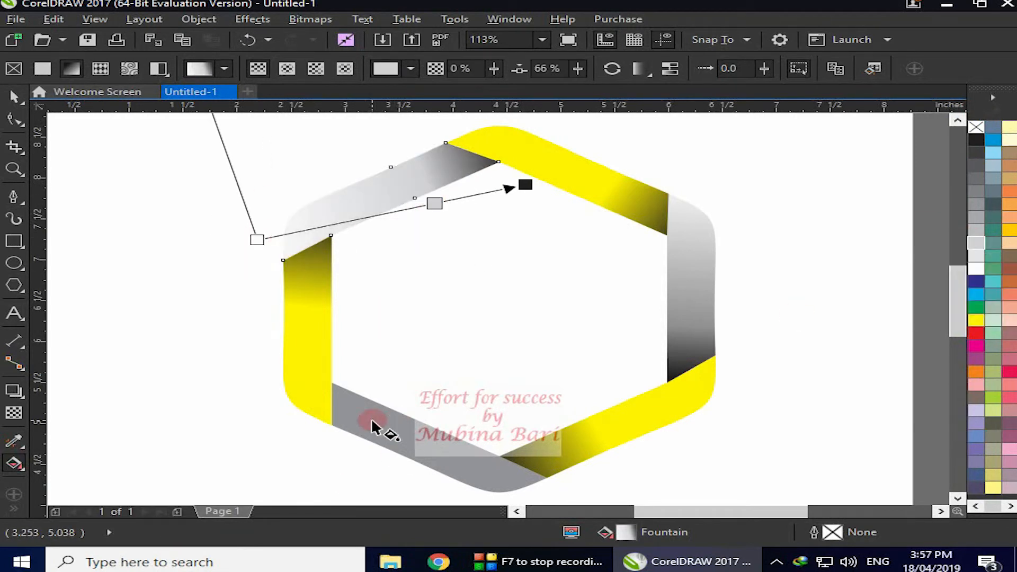
Give the lower-left segment a black-to-white fountain fill that darkens toward its upper-left end, with a light gray color stop in between.
left_click(14, 97)
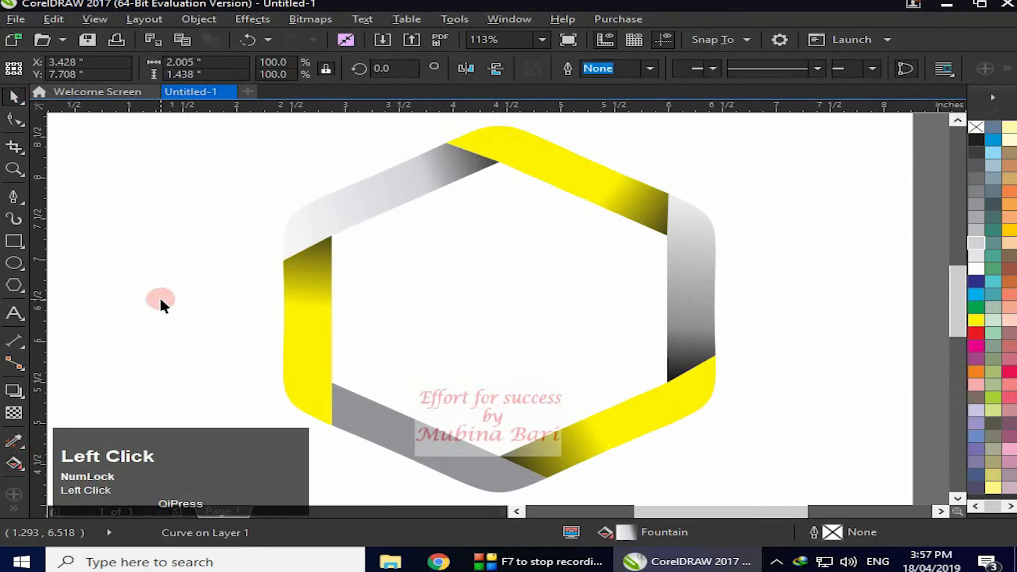
left_click(376, 487)
left_click(441, 454)
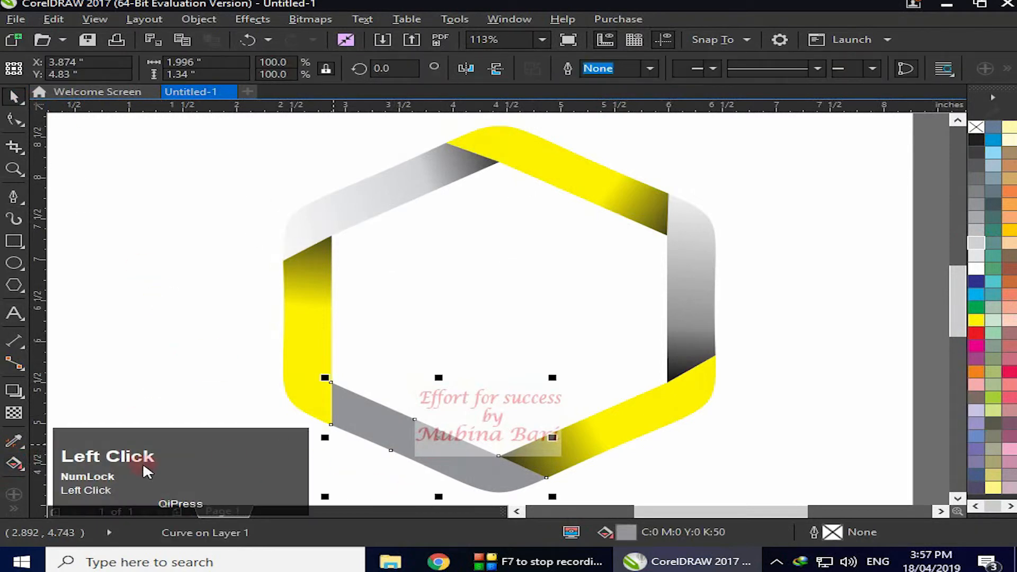
left_click(11, 466)
left_click(71, 68)
left_click(978, 218)
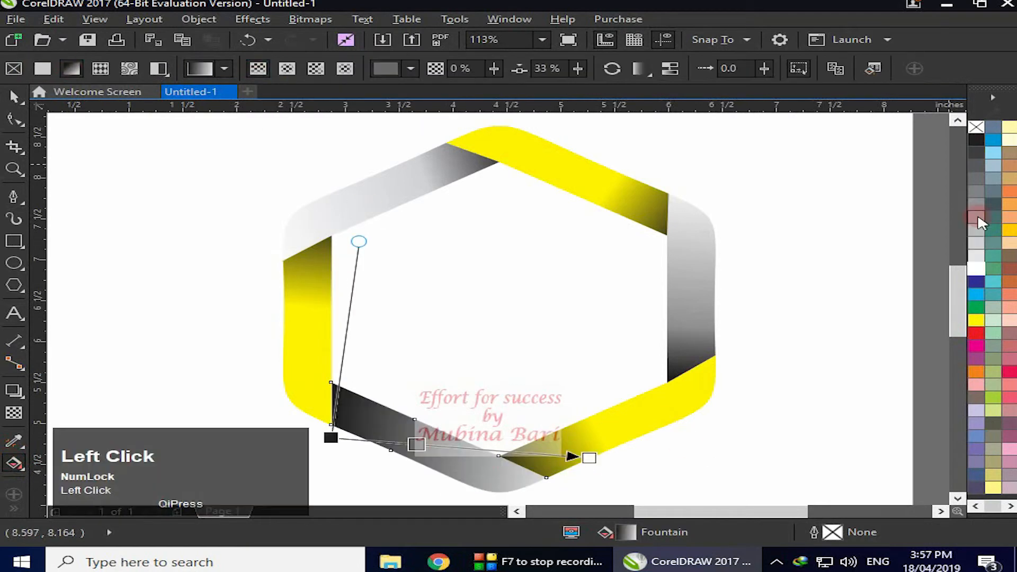
left_click(978, 230)
left_click(978, 244)
left_click_drag(410, 444, 401, 443)
left_click(323, 437)
key("ctrl+z")
Group all segments of the hexagonal ring, then place the group at reduced size beyond the page's upper-left corner.
key("z")
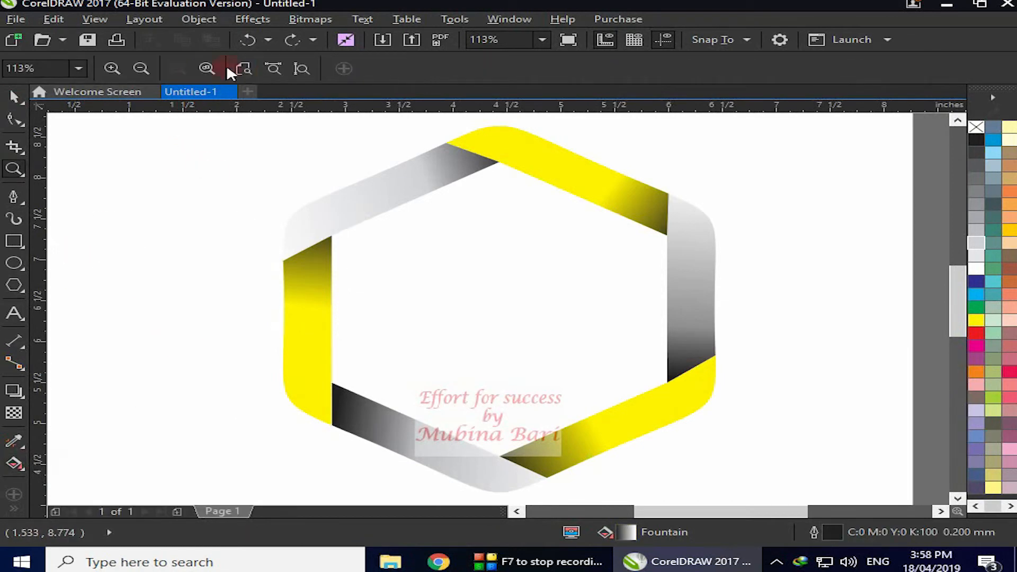
left_click(244, 69)
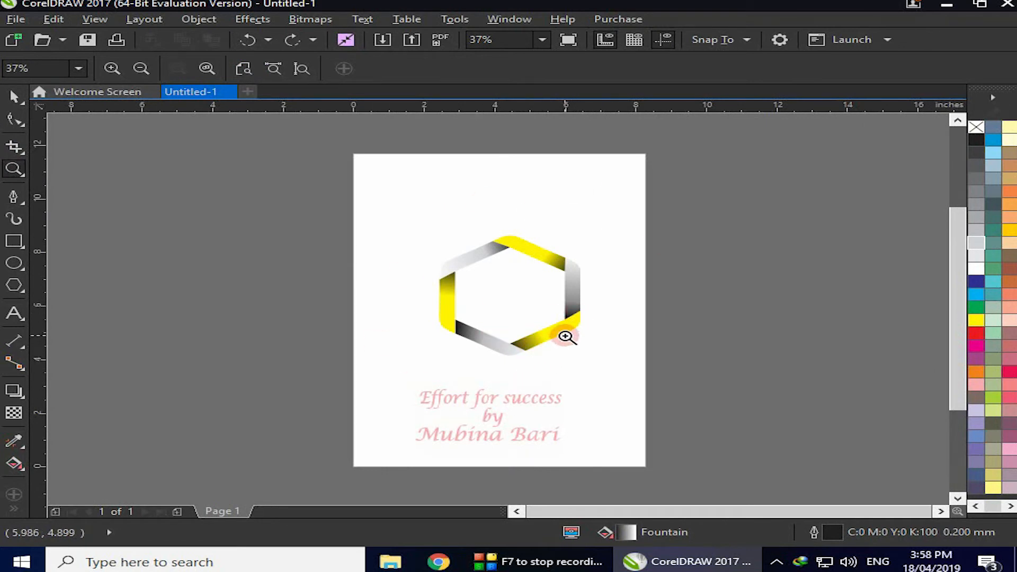
left_click(14, 96)
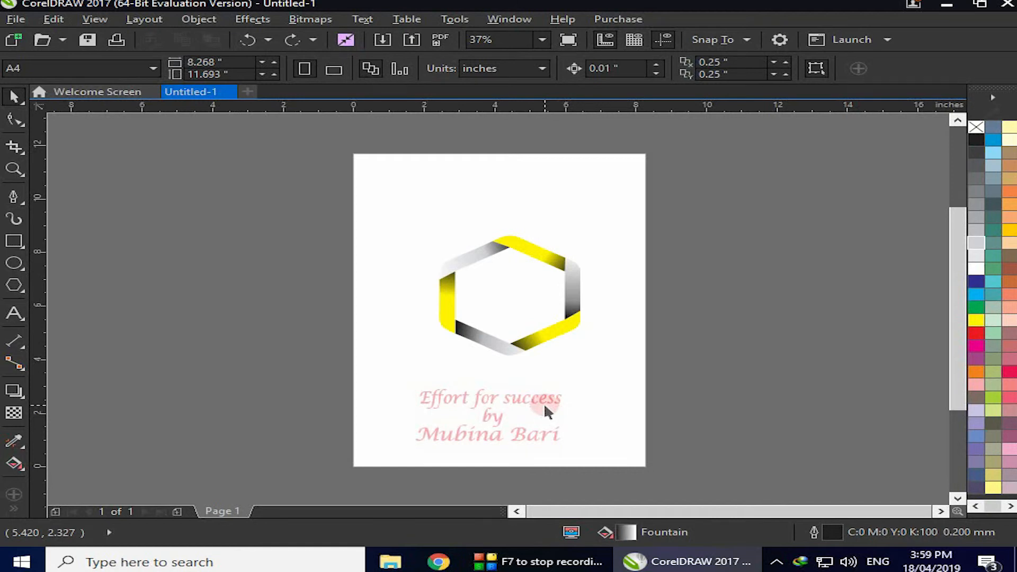
left_click(491, 416)
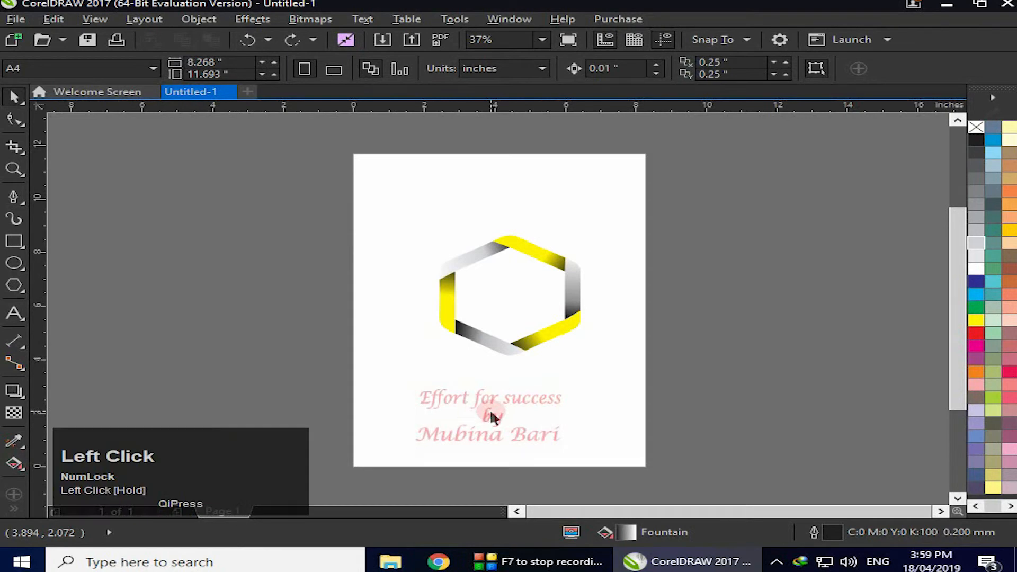
left_click_drag(426, 409, 297, 293)
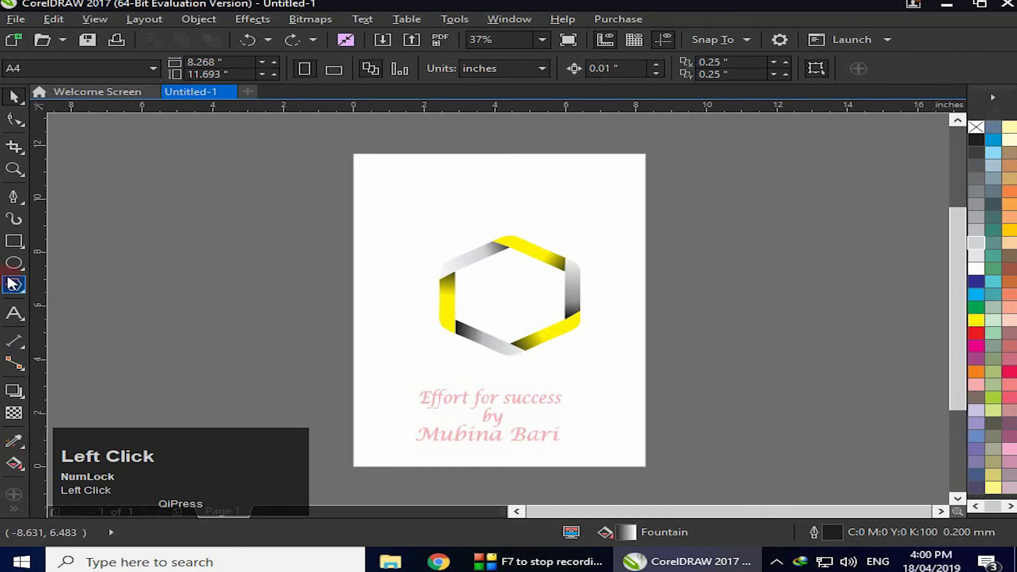
left_click_drag(408, 206, 500, 318)
key("ctrl+g")
left_click_drag(466, 257, 127, 186)
left_click(190, 316)
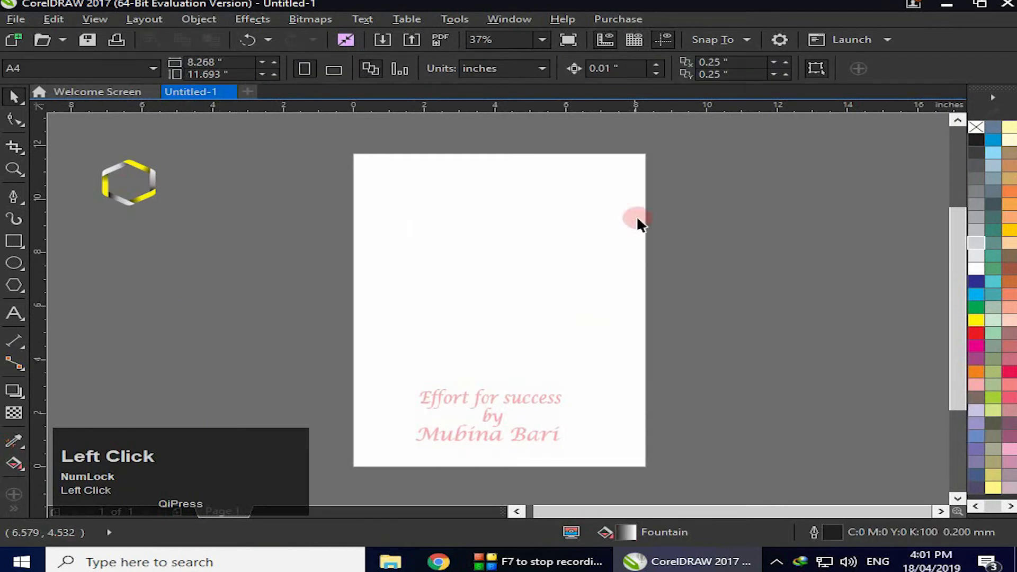
Draw a five-pointed star about 7.4 by 7.1 inches on the page with the Star tool.
left_click(21, 288)
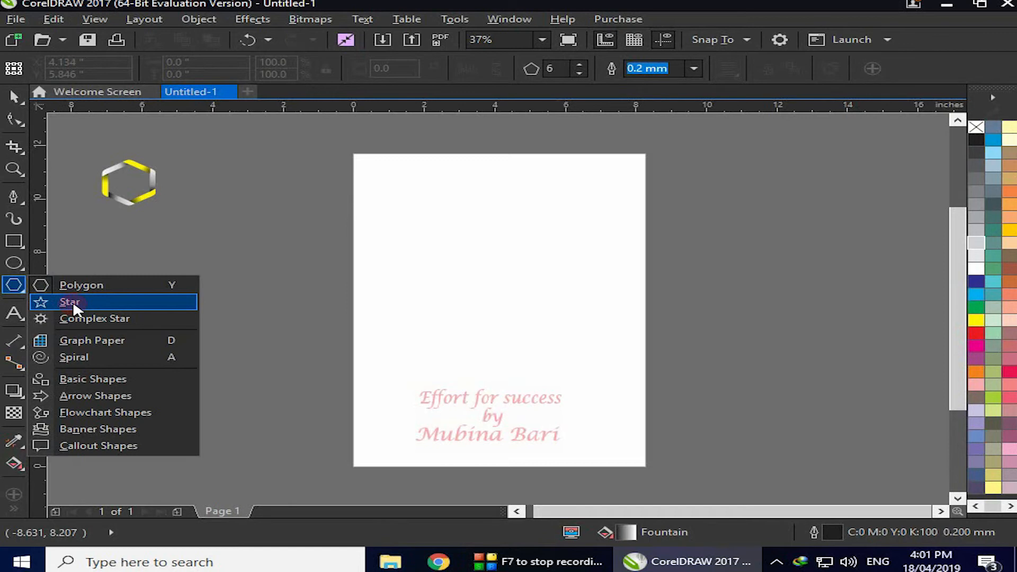
left_click(72, 301)
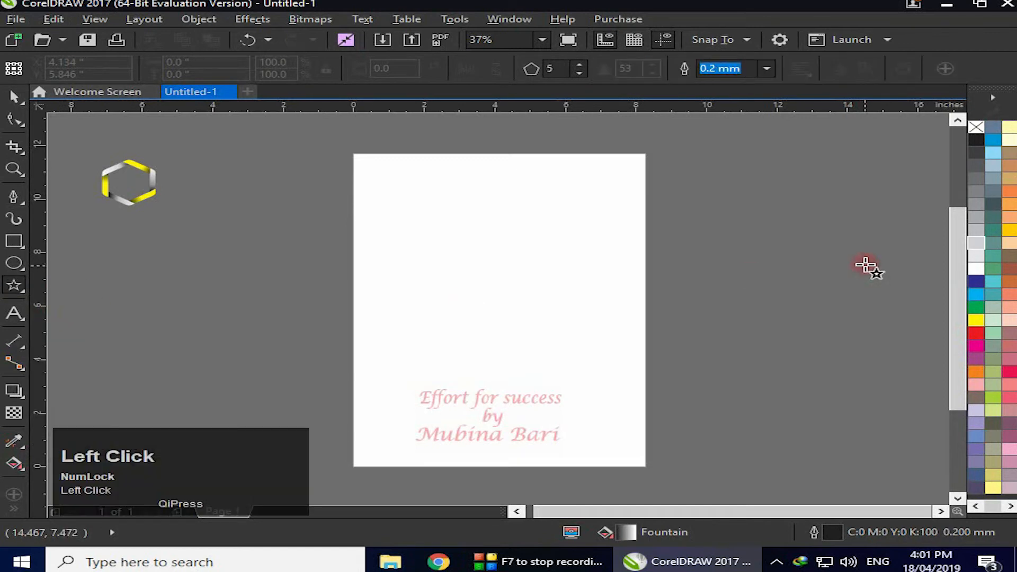
left_click_drag(455, 244, 600, 374)
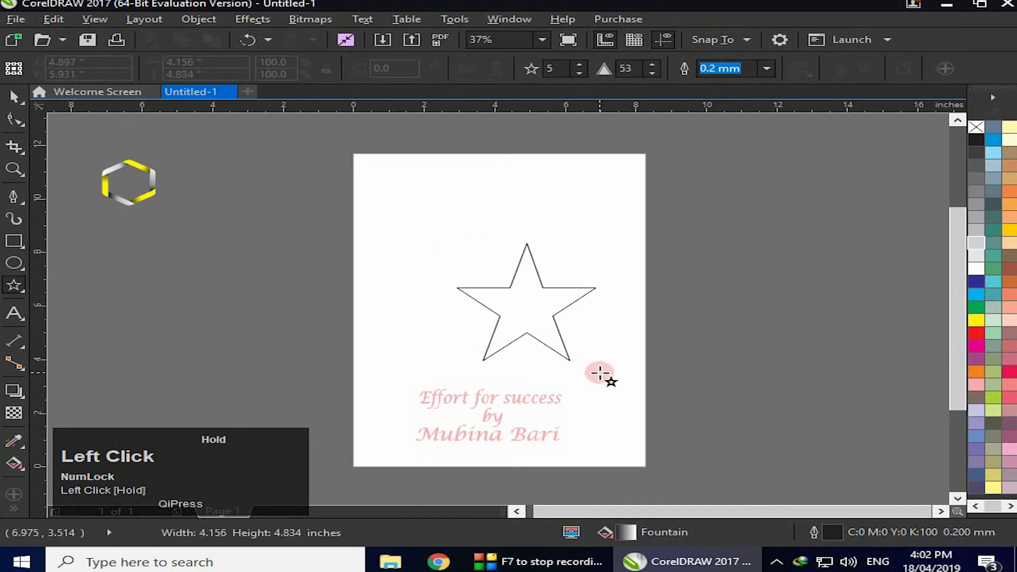
key("shift")
left_click_drag(600, 374, 570, 332)
left_click_drag(394, 252, 477, 278)
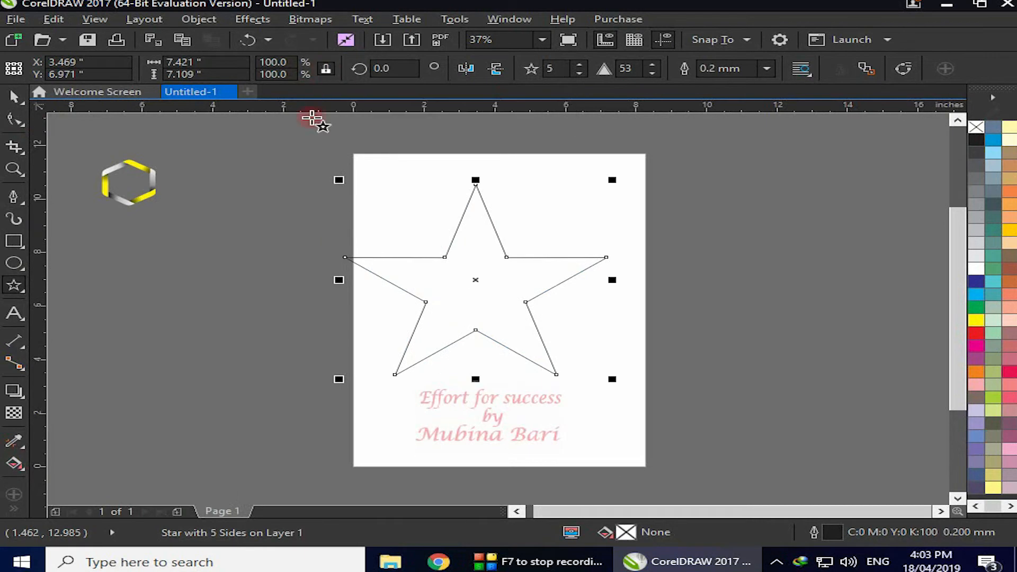
Set the star's number of points to 36 and color its outline red.
left_click(554, 70)
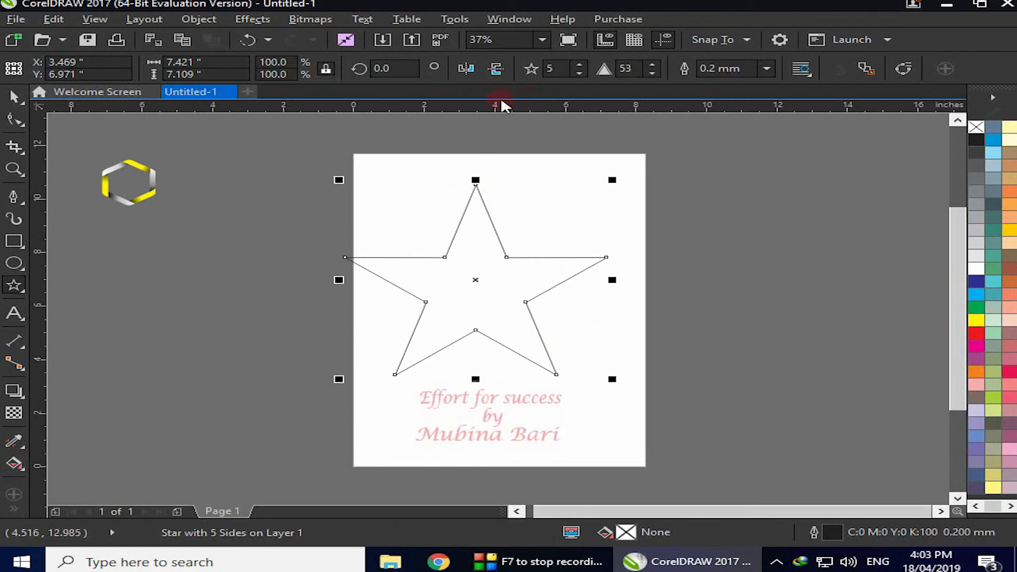
left_click(581, 66)
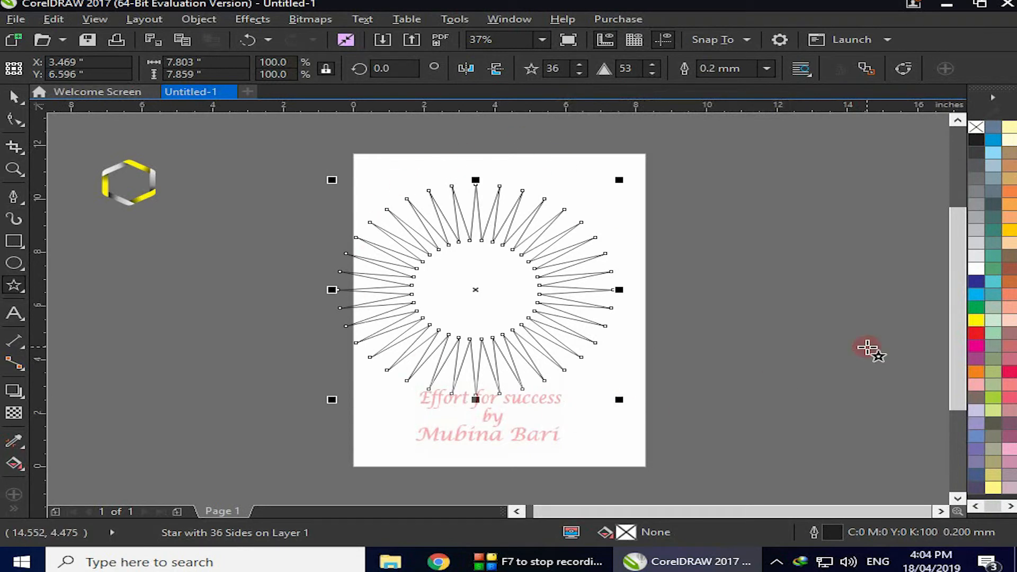
right_click(976, 335)
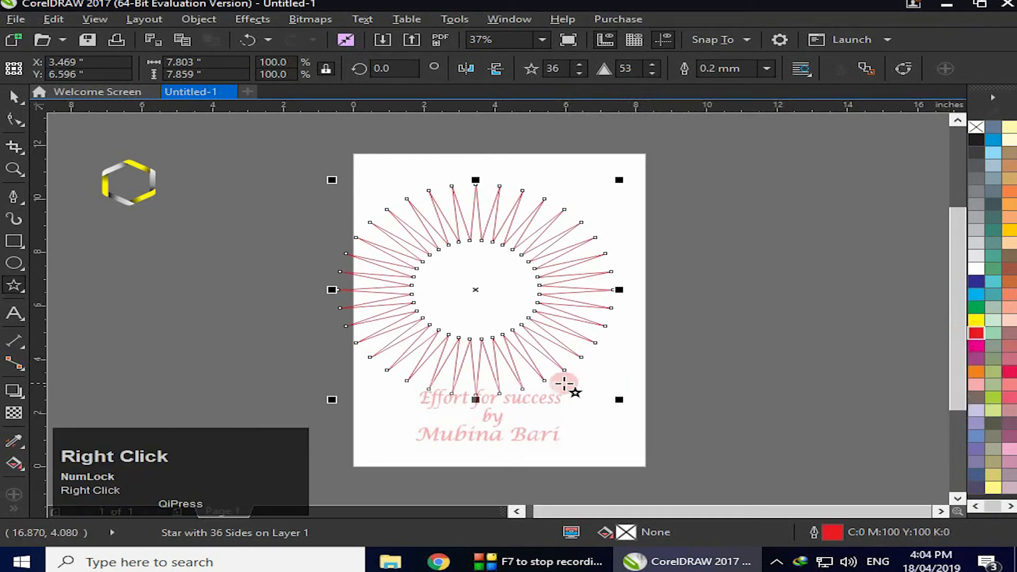
right_click(977, 335)
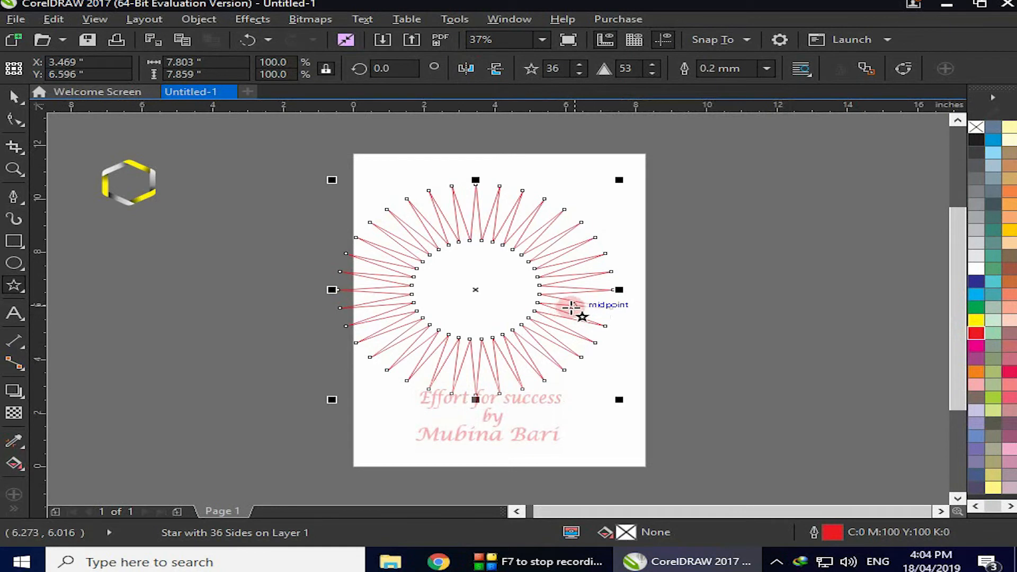
Reshape the 36-point star by pulling its inner nodes toward the center.
left_click(19, 123)
left_click_drag(19, 124, 71, 118)
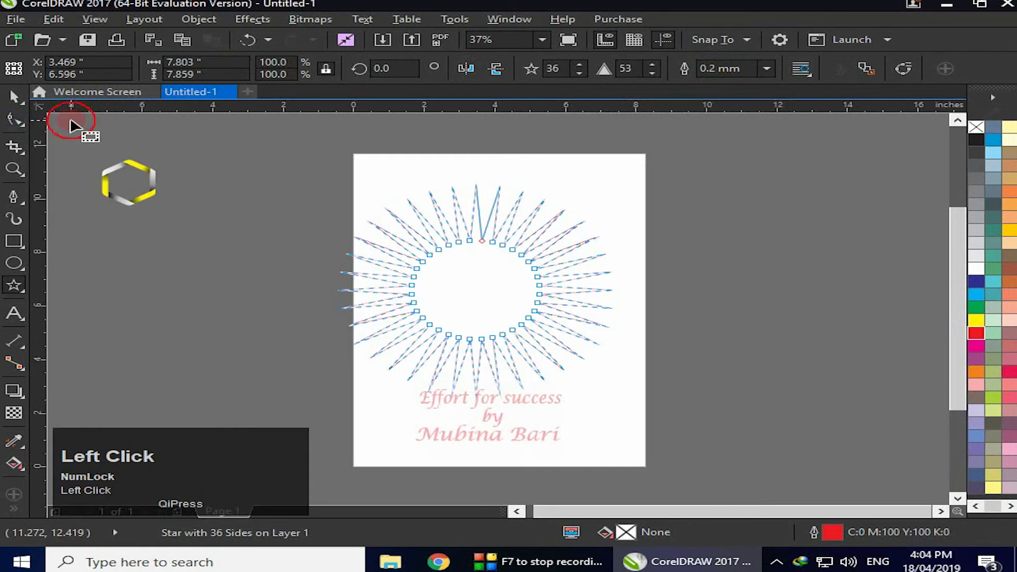
left_click_drag(494, 338, 507, 319)
mouse_move(472, 255)
left_mouse_down()
mouse_move(475, 233)
mouse_move(477, 257)
mouse_move(473, 246)
mouse_move(485, 245)
left_mouse_up()
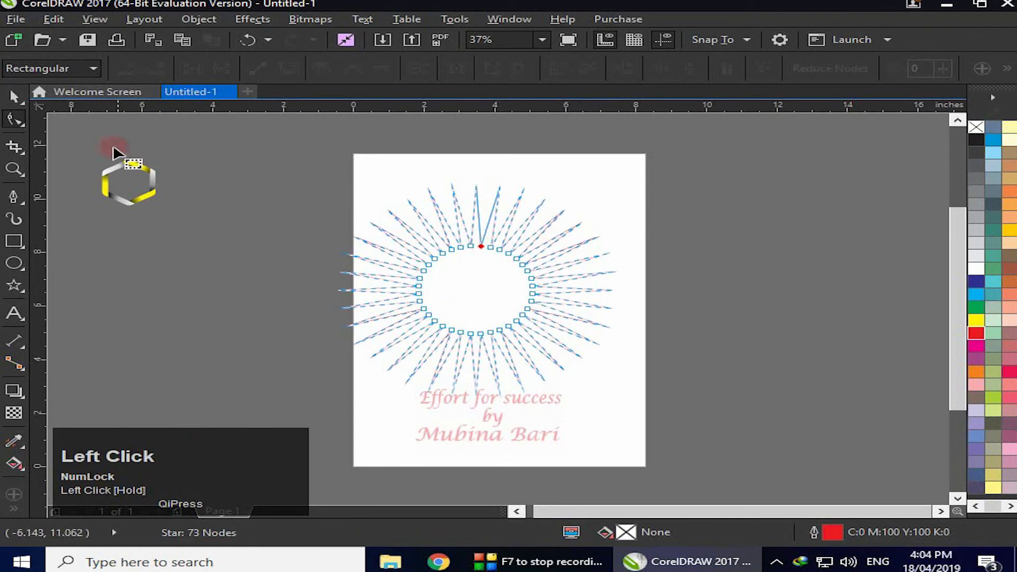
Try sharpness values of 59, 21 and 58 on the star, and settle on 56.
left_click(15, 97)
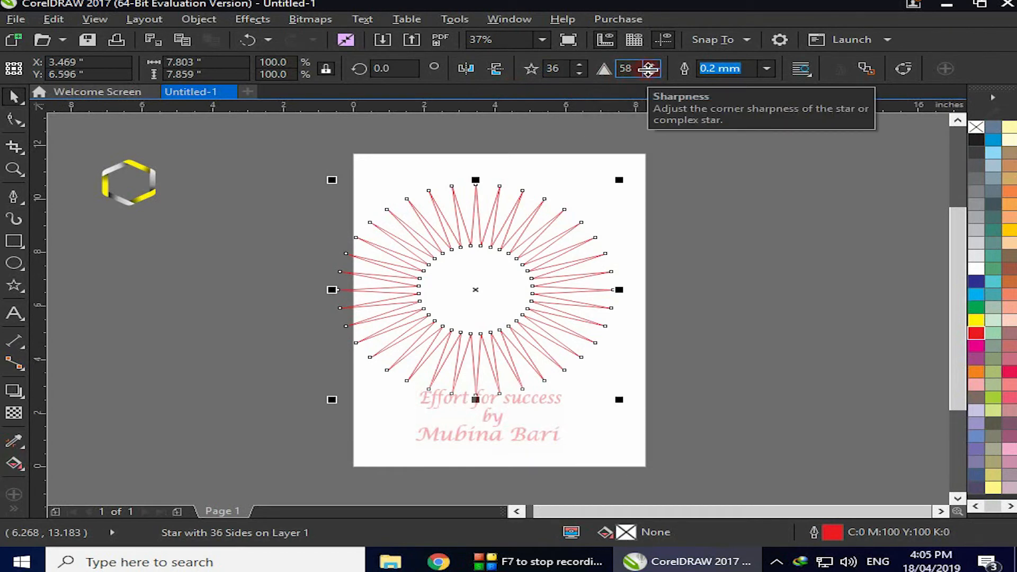
left_click(648, 65)
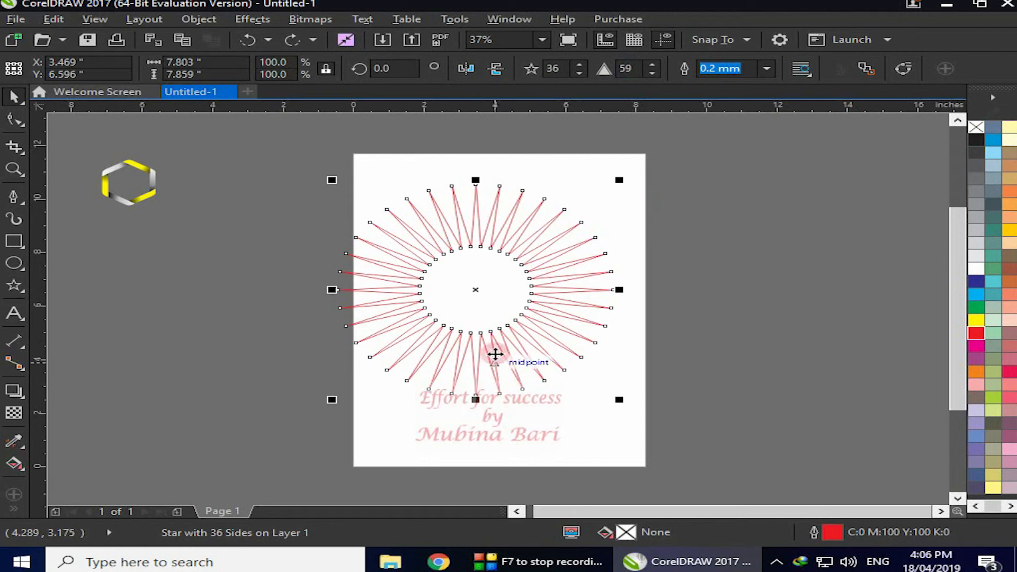
left_click(653, 74)
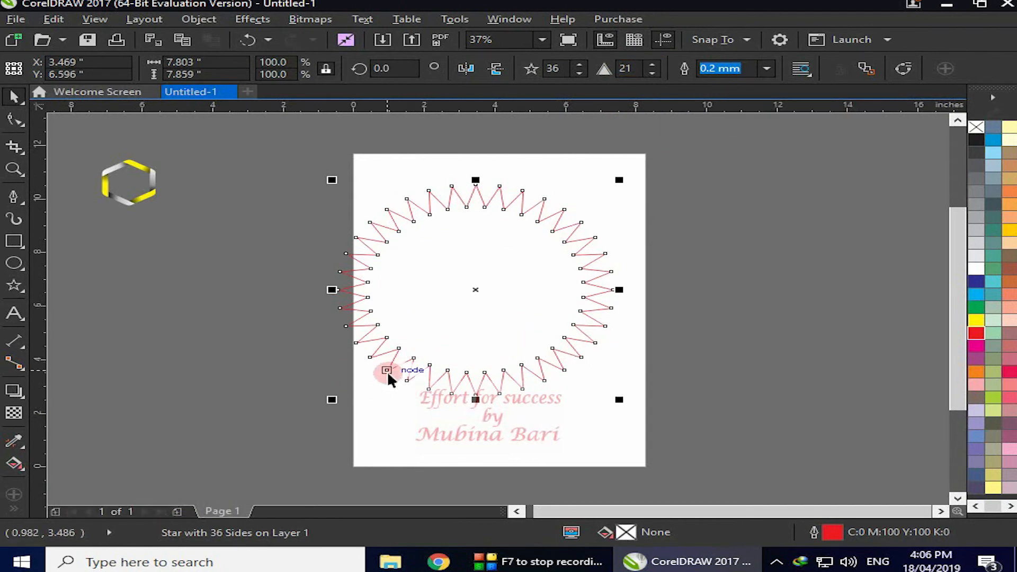
left_click(656, 65)
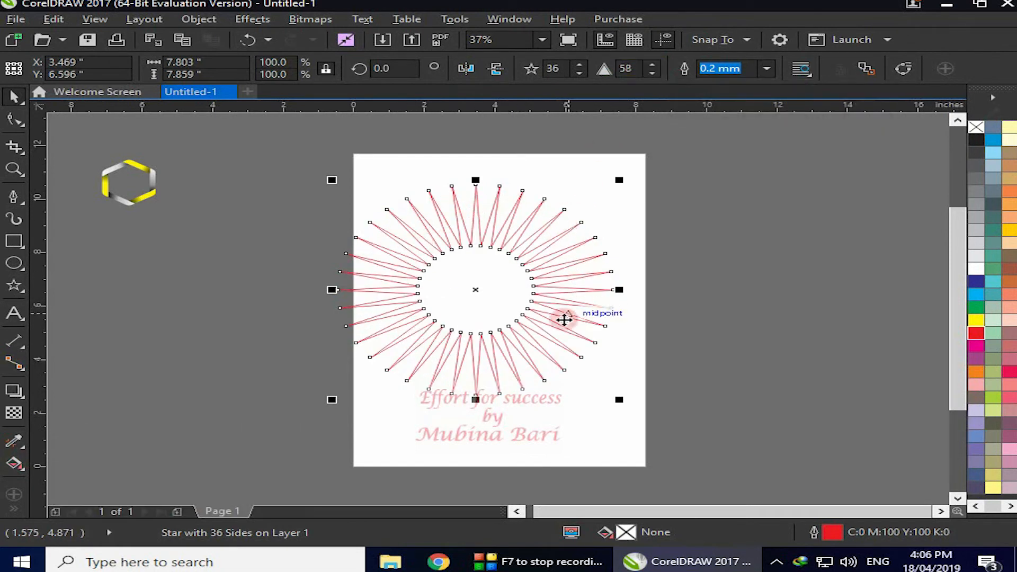
left_click(652, 73)
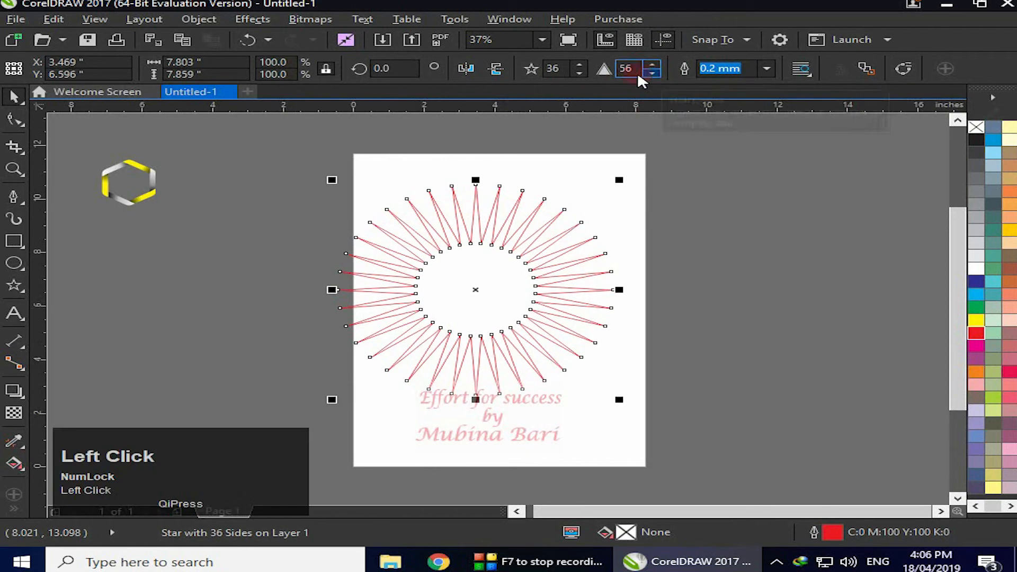
Set the star's number of points to 41, return it to 5, and color its outline black.
left_click(582, 65)
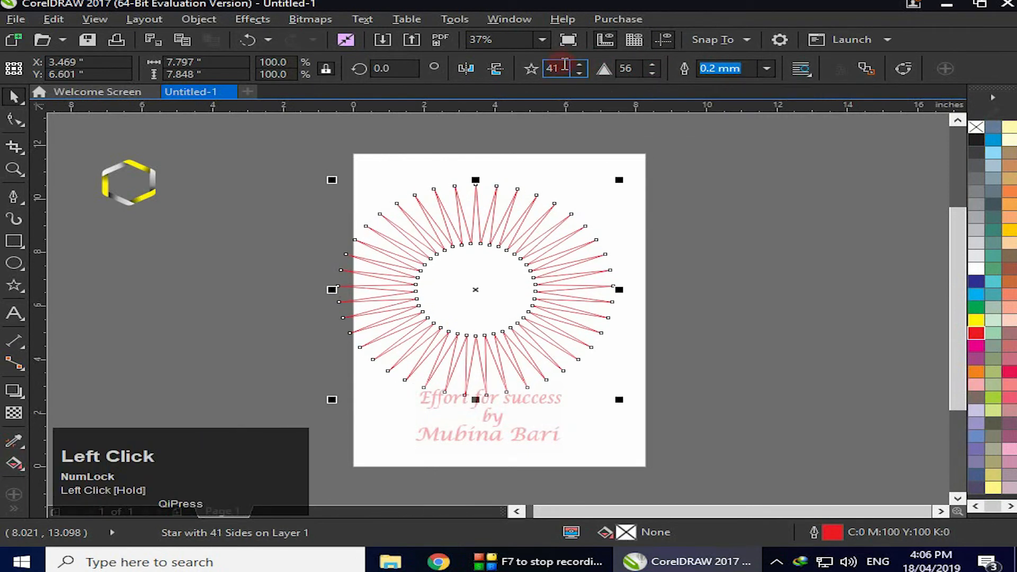
left_click(561, 65)
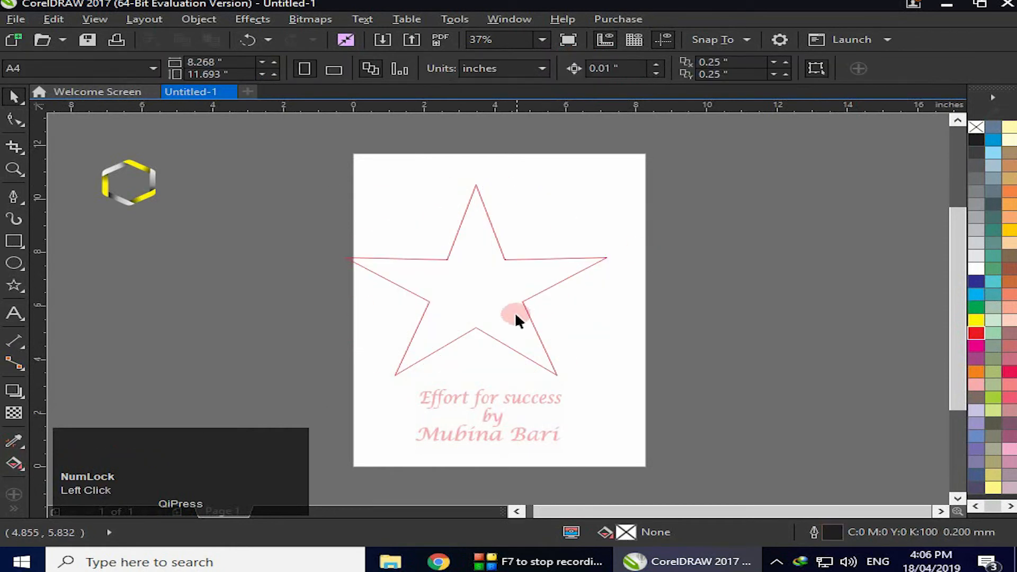
left_click(543, 364)
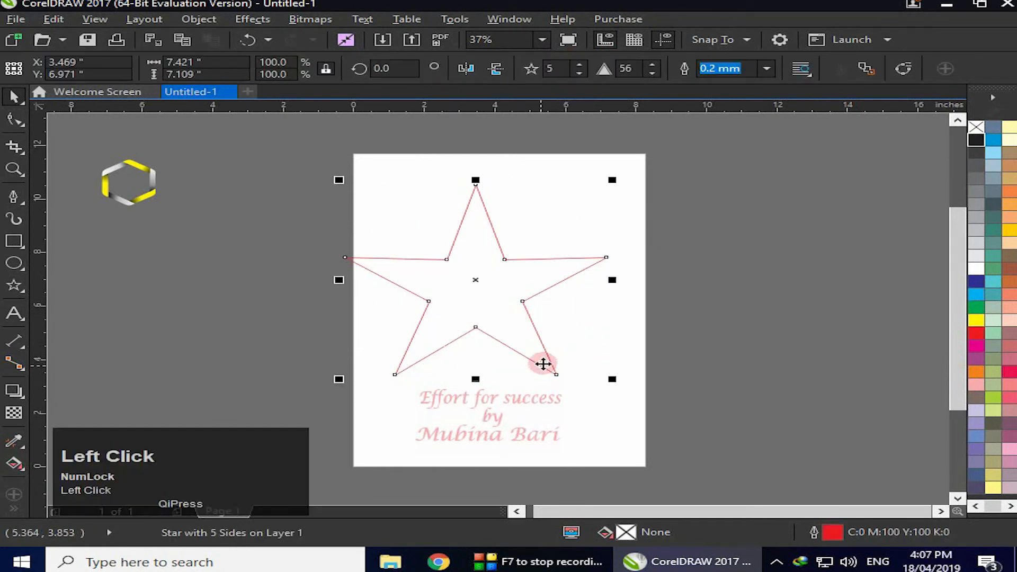
right_click(976, 140)
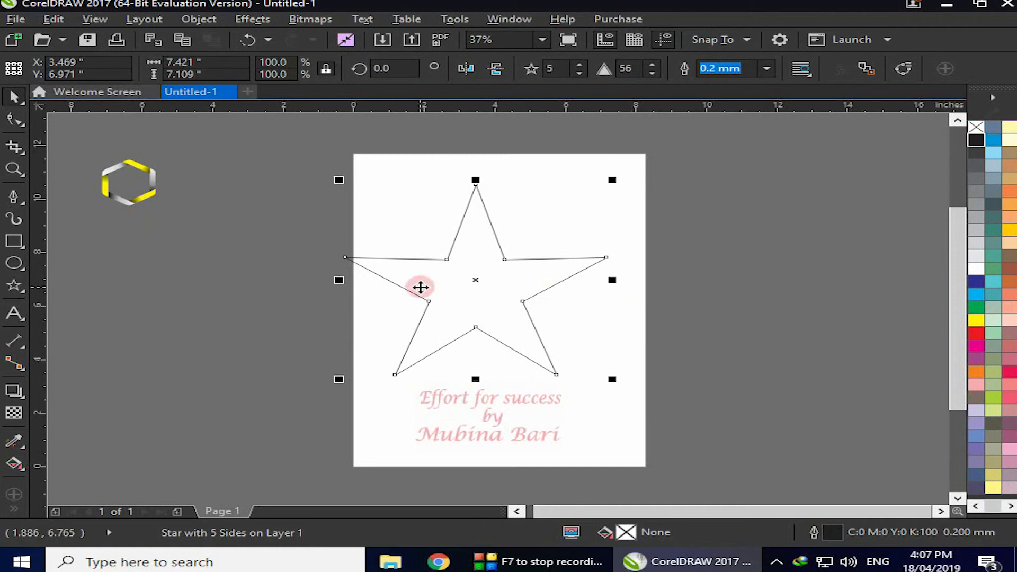
Make a copy of the star scaled to about 70.7% and place it centrally inside the original.
left_click(615, 378)
left_click_drag(615, 378, 559, 332)
right_click(560, 332)
left_click_drag(451, 260, 525, 344)
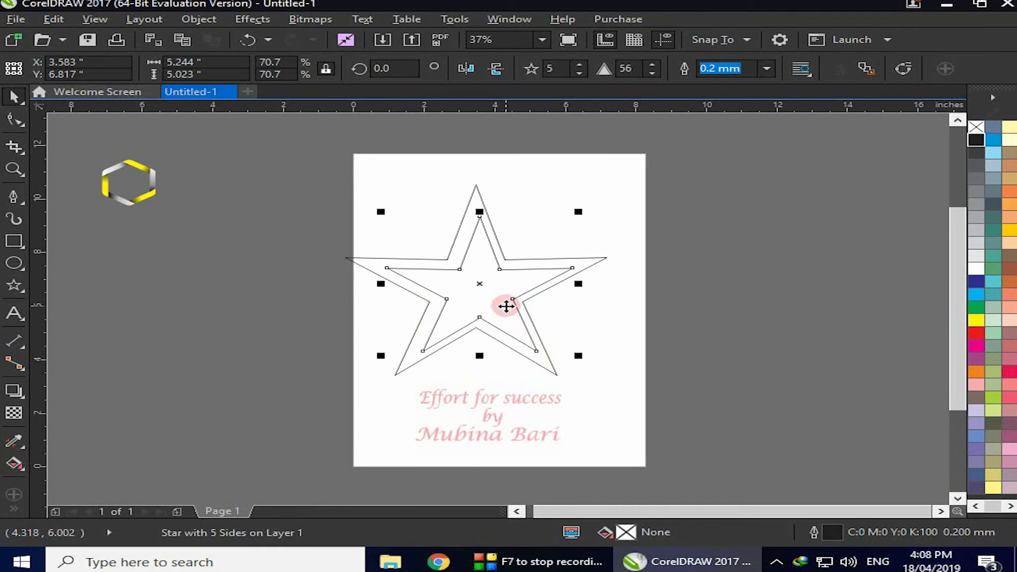
Align the inner star horizontally to the center of the outer star.
key("shift+Num_Lock")
key("c")
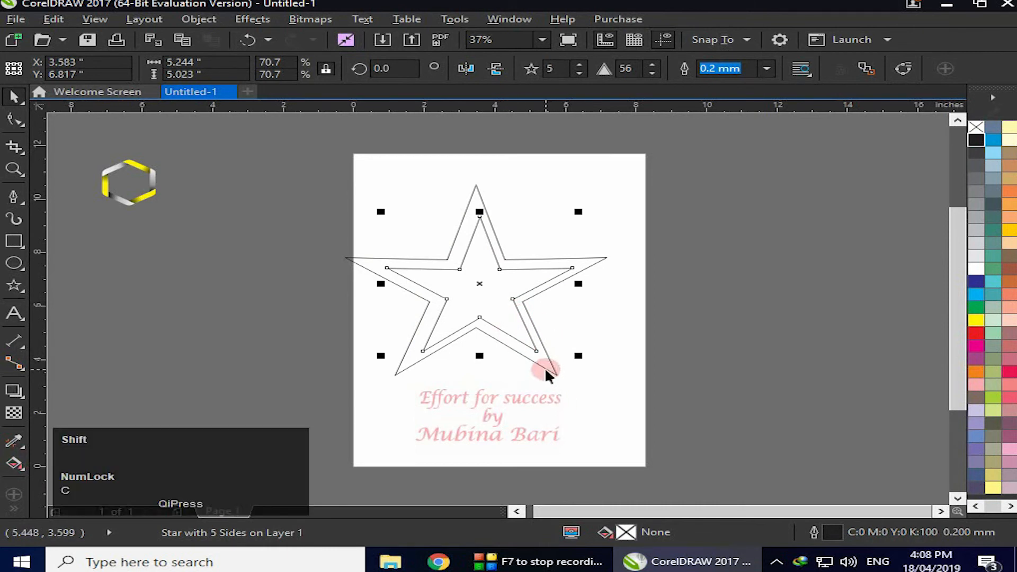
left_click(547, 370, "shift")
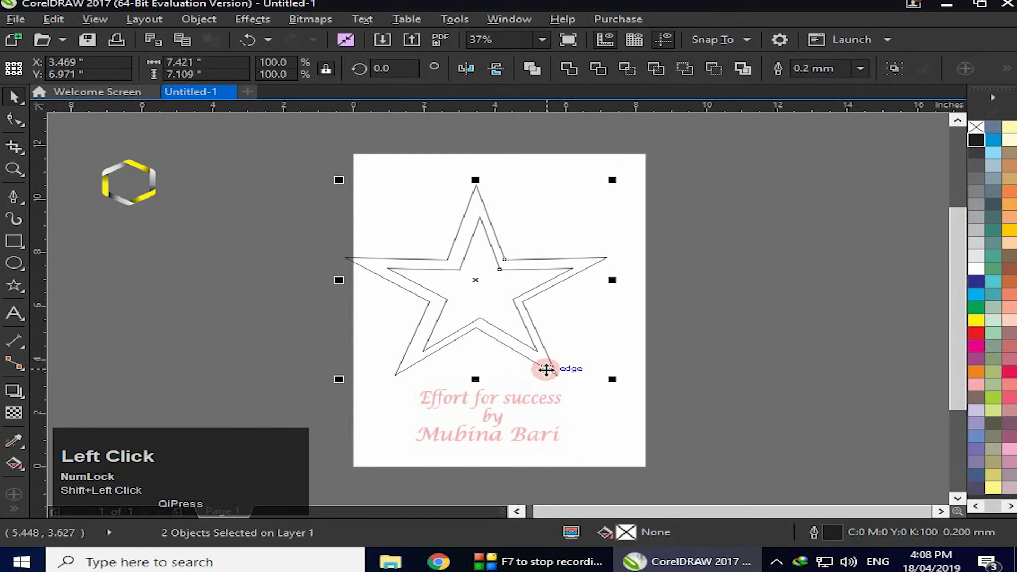
key("c")
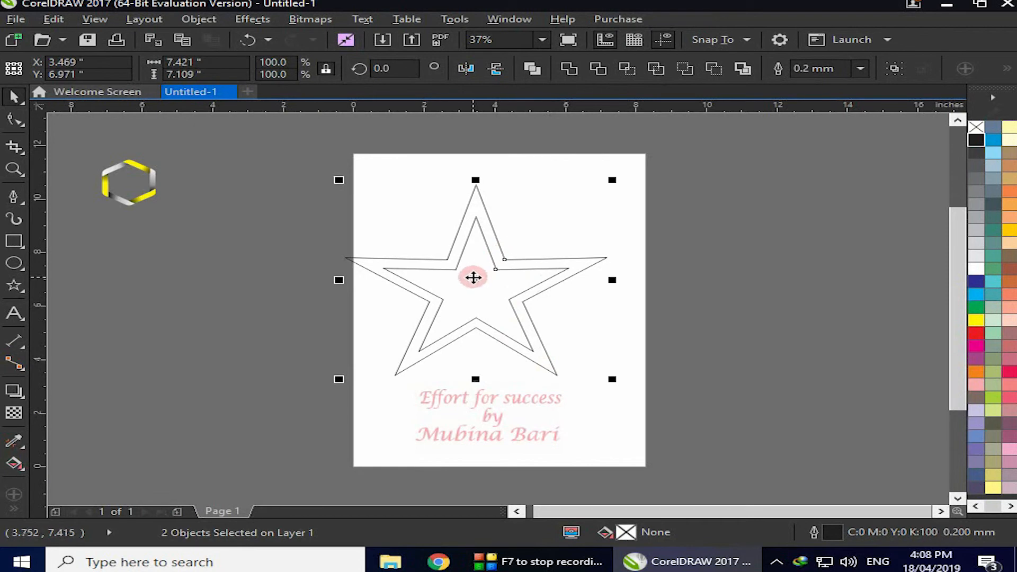
left_click(435, 407)
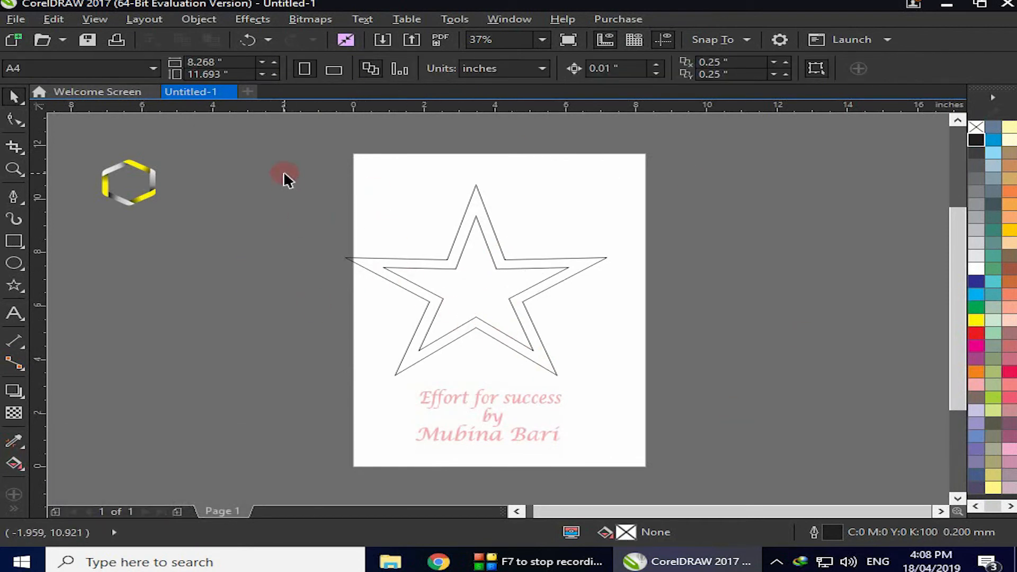
Simplify the two nested stars into a hollow star ring and move the leftover inner star off the page, to its right.
left_click_drag(333, 166, 586, 350)
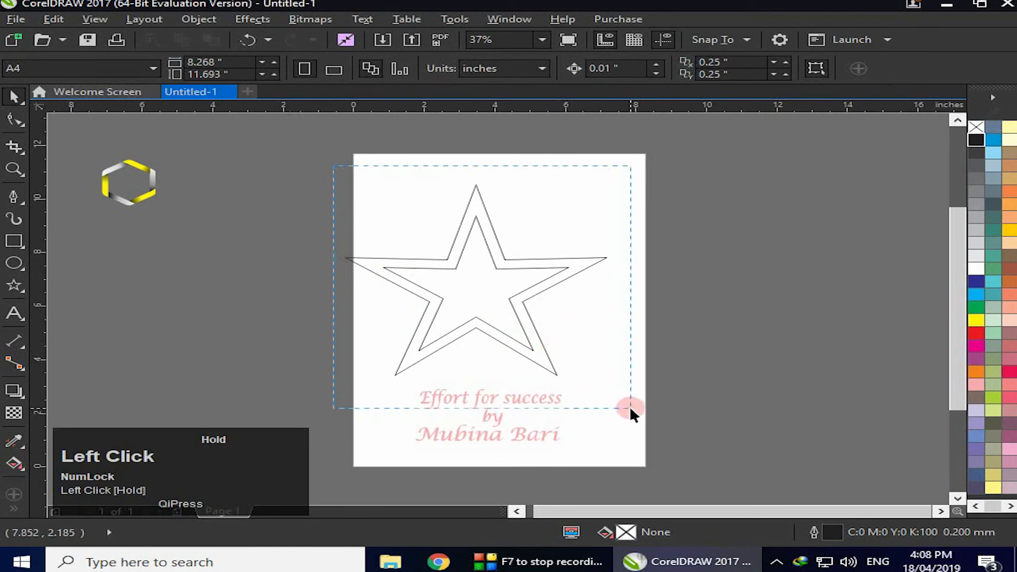
left_click_drag(630, 406, 630, 407)
left_click(660, 74)
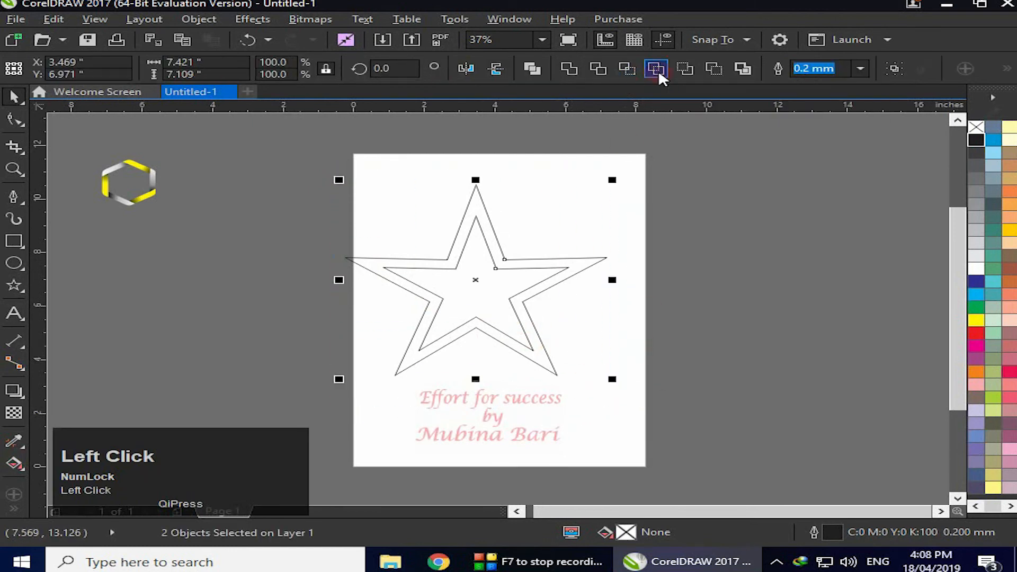
left_click(489, 280)
left_click_drag(502, 441, 503, 441)
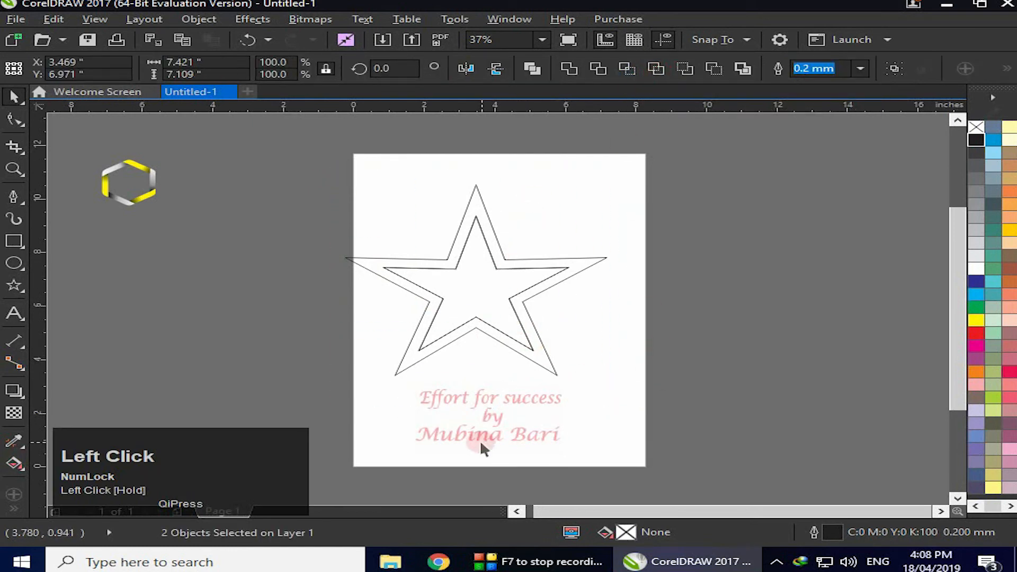
left_click(486, 355)
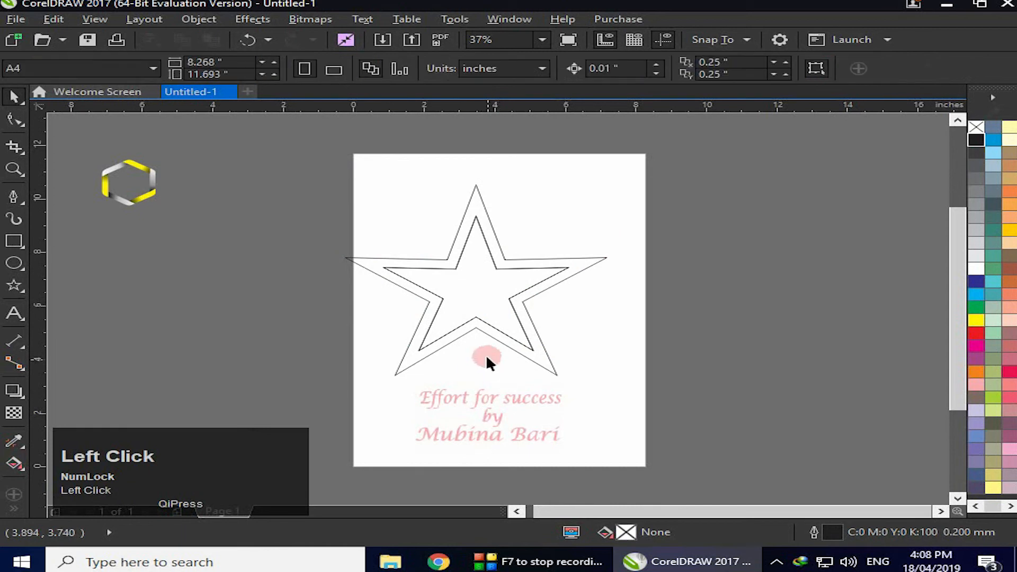
left_click(484, 321)
left_click_drag(477, 285, 756, 276)
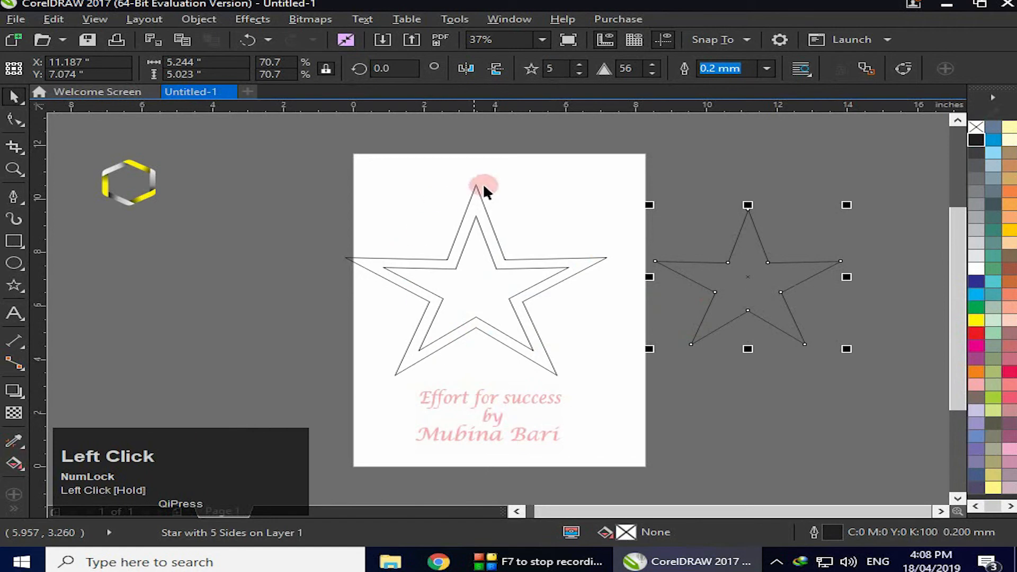
Fill the star ring with dark blue and place a copy of it to the left of the original.
left_click(546, 356)
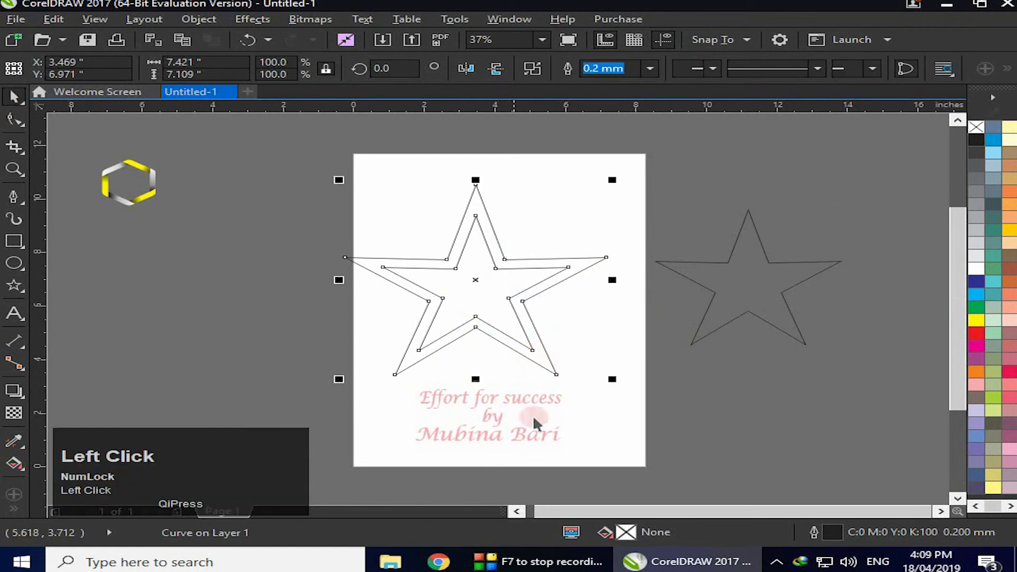
left_click(977, 282)
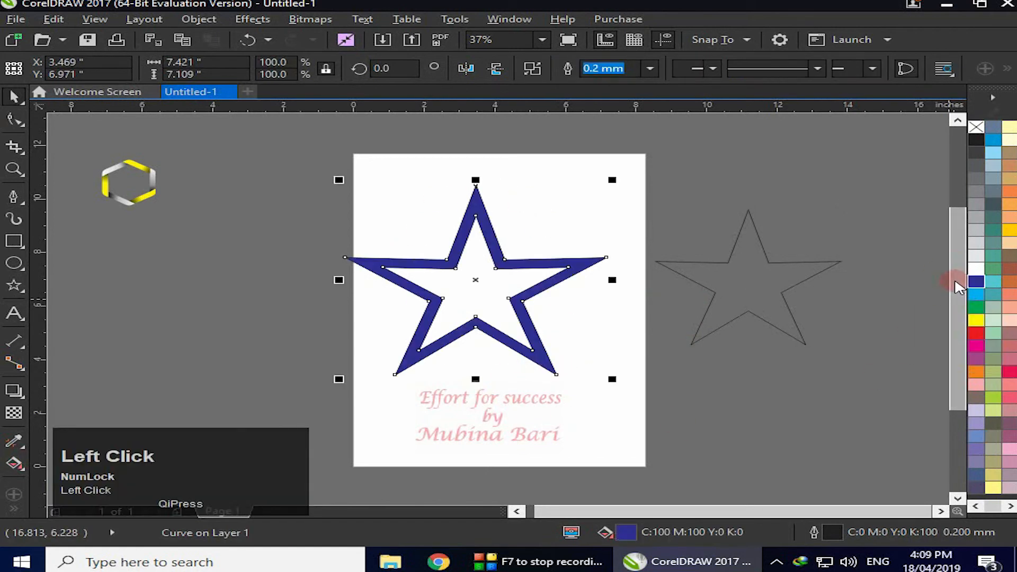
left_click_drag(476, 278, 265, 340)
right_click(265, 339)
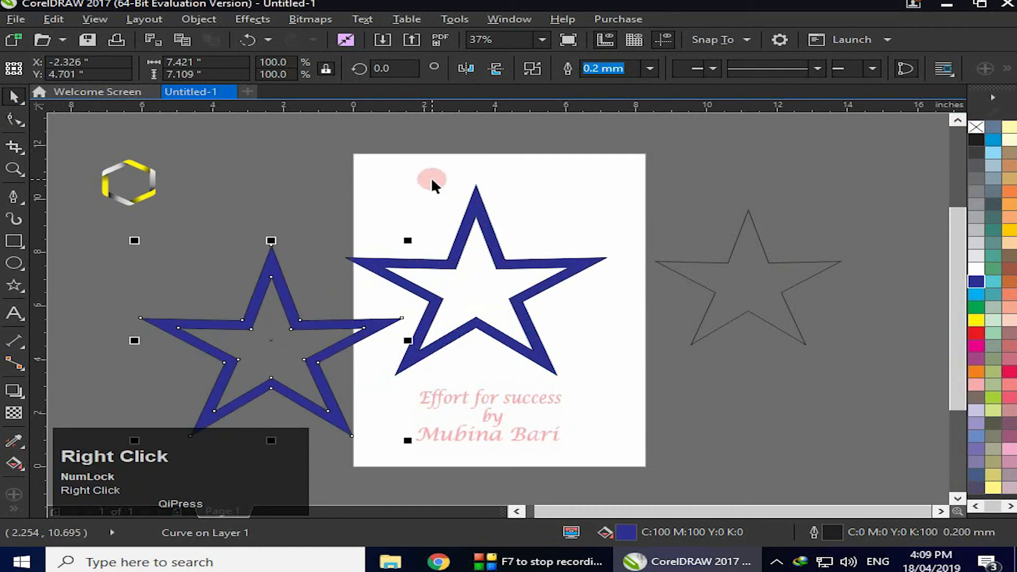
Fill the original star ring with cyan and split it vertically through its top point with the Knife tool.
left_click(540, 263)
left_click(977, 295)
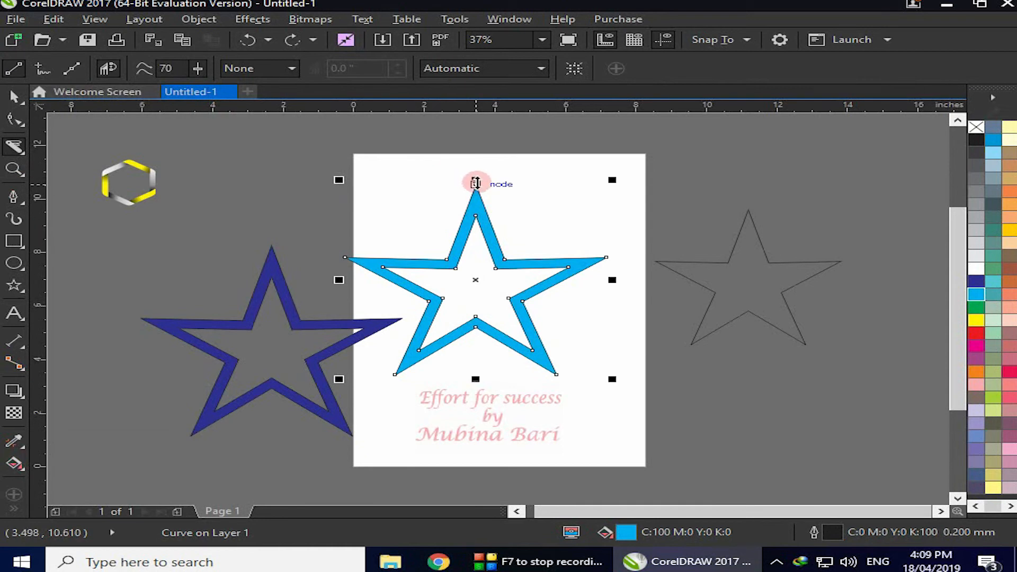
left_click_drag(473, 180, 477, 354)
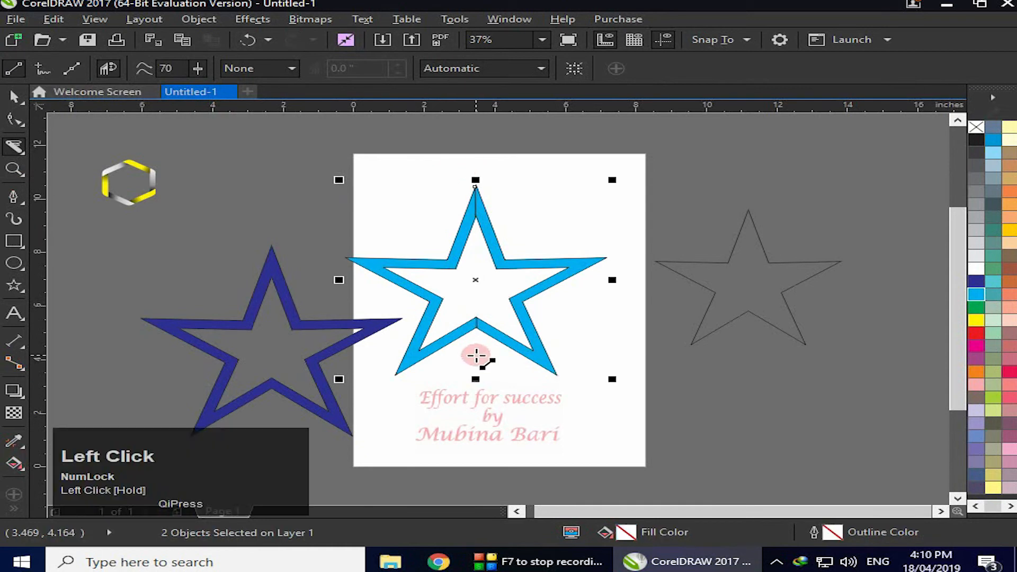
key("space")
Lay the dark blue ring over the cyan one, rotate it to about 326.56 degrees, and bring the cyan ring's right half to the front.
left_click_drag(254, 317, 468, 249)
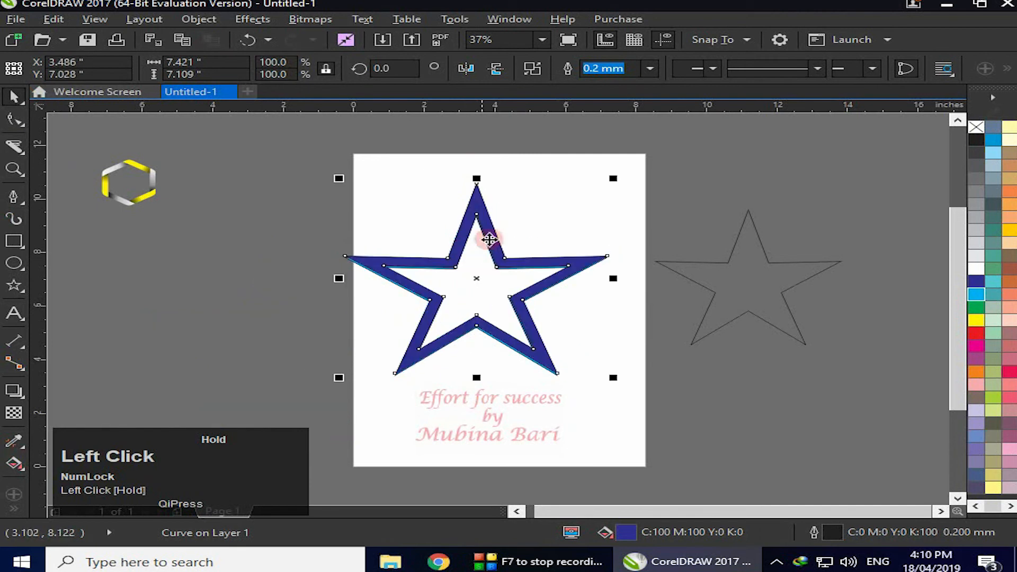
left_click(519, 271)
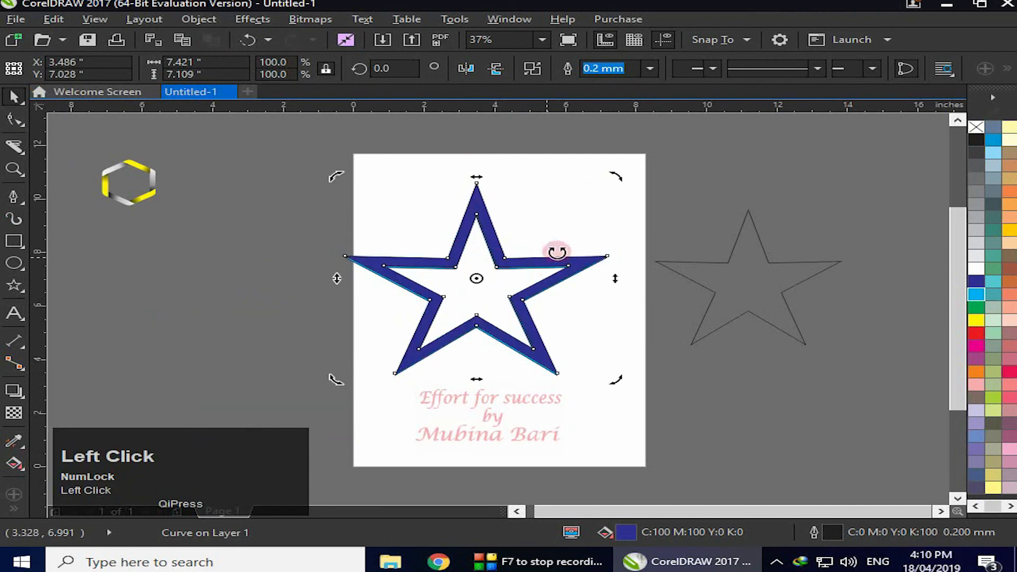
left_click_drag(623, 175, 633, 262)
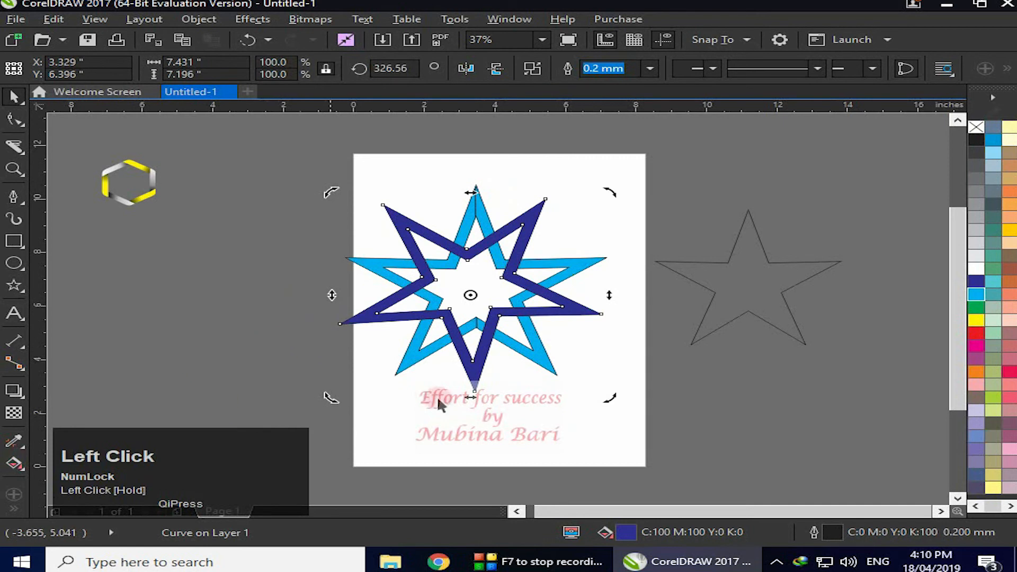
left_click(548, 364)
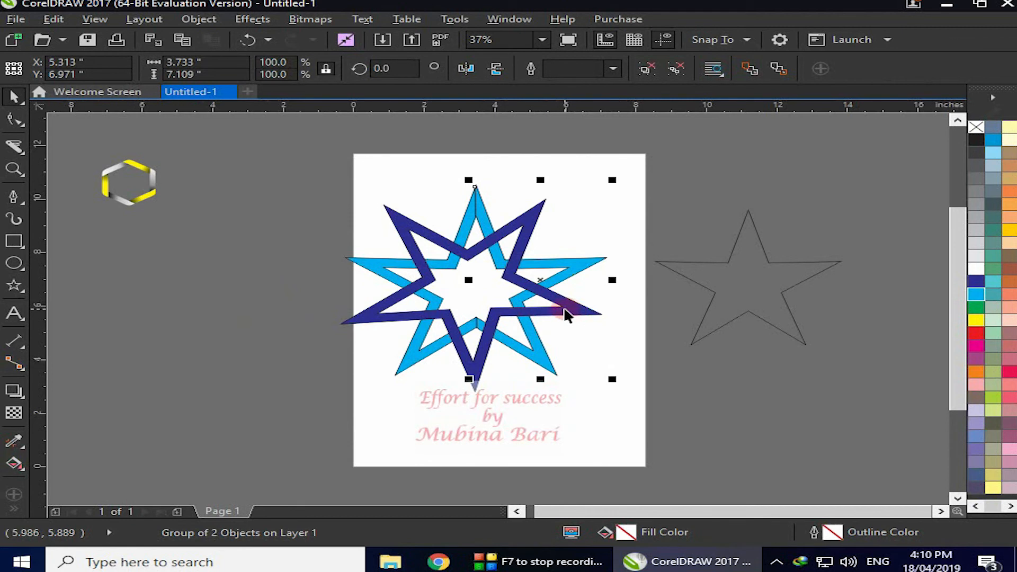
key("shift+Page_Up")
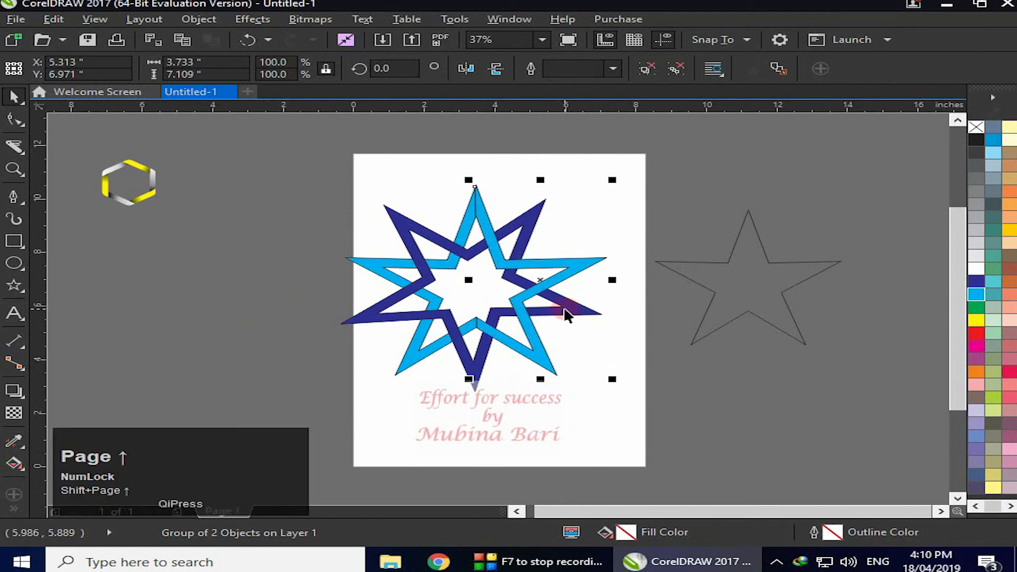
Remove the outlines from all the interlaced star pieces and delete the leftover small star beside the page.
left_click_drag(316, 182, 638, 421)
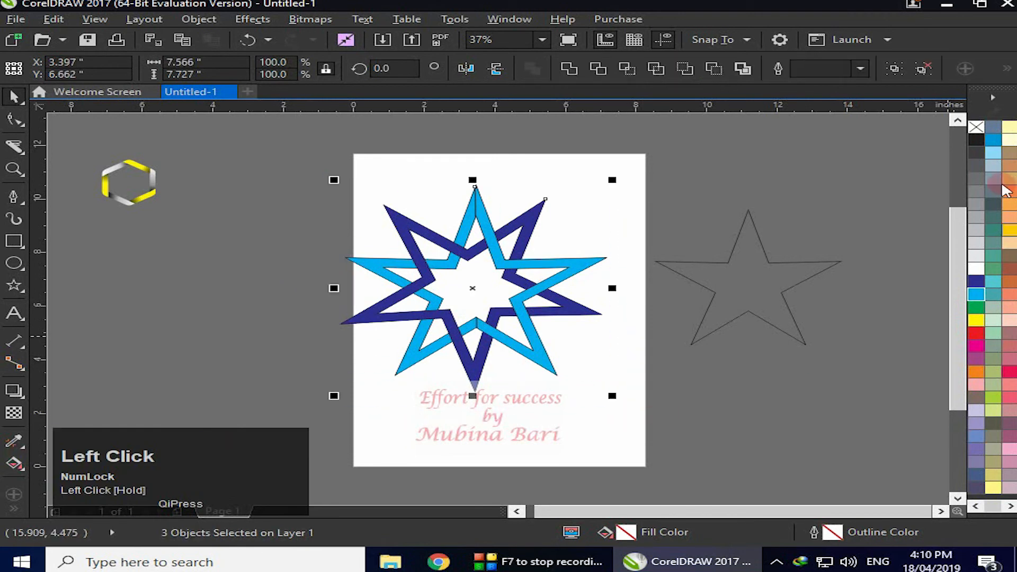
right_click(976, 130)
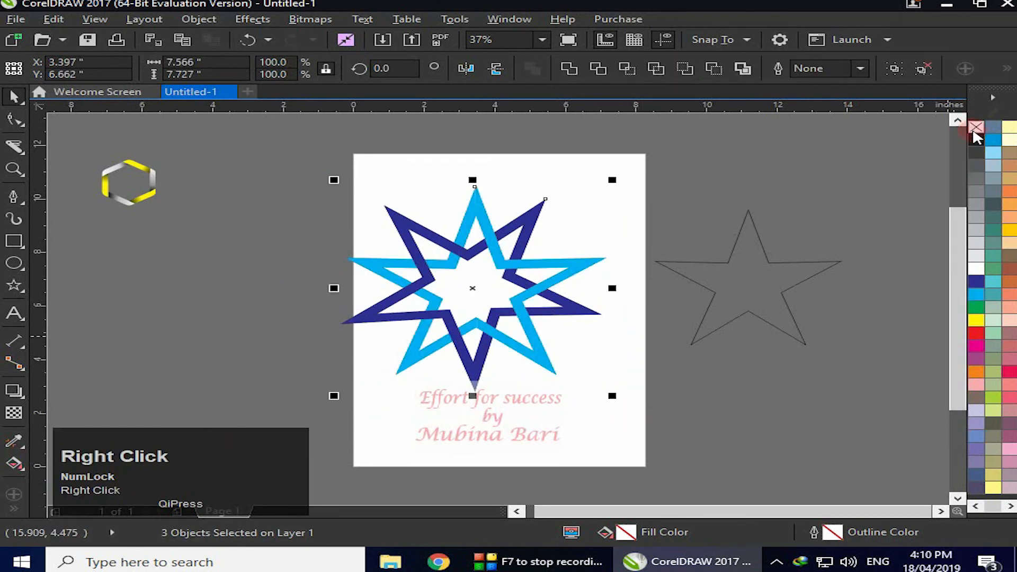
left_click(753, 314)
key("Delete")
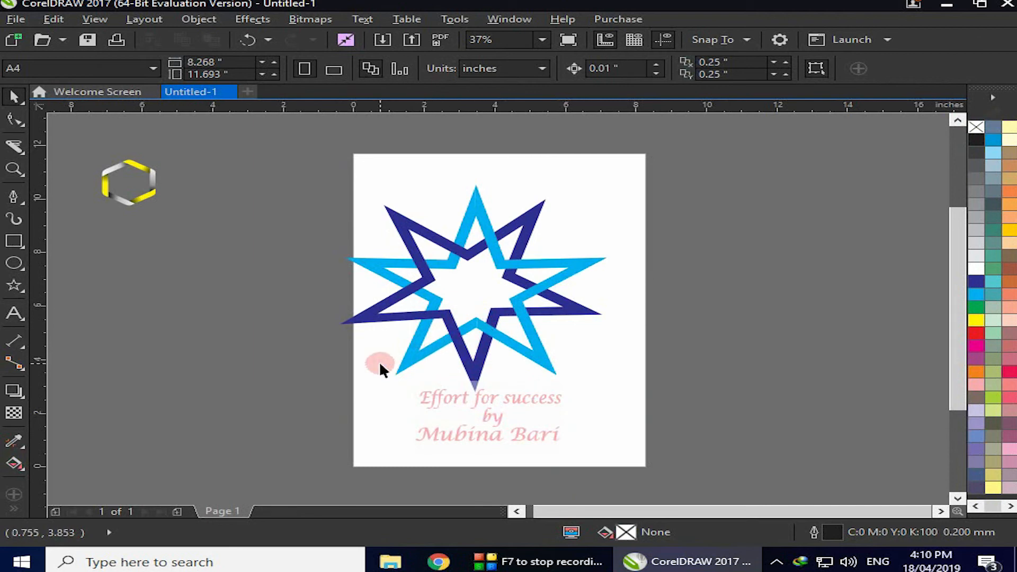
Group the interlaced star pieces, scale the group down, and place it off the page below the hexagonal ring.
left_click_drag(310, 160, 627, 405)
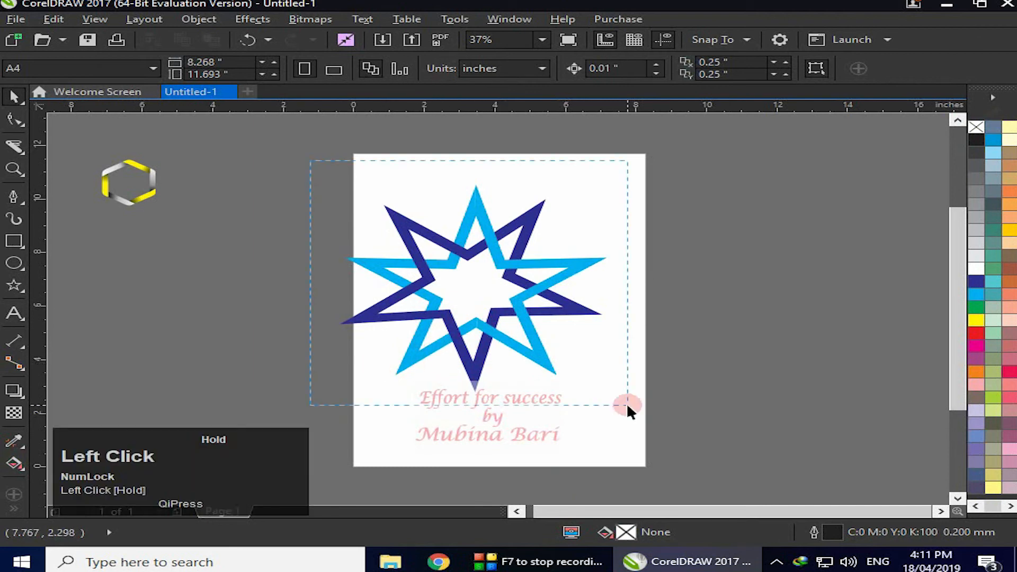
left_click_drag(628, 402, 628, 404)
left_click(894, 69)
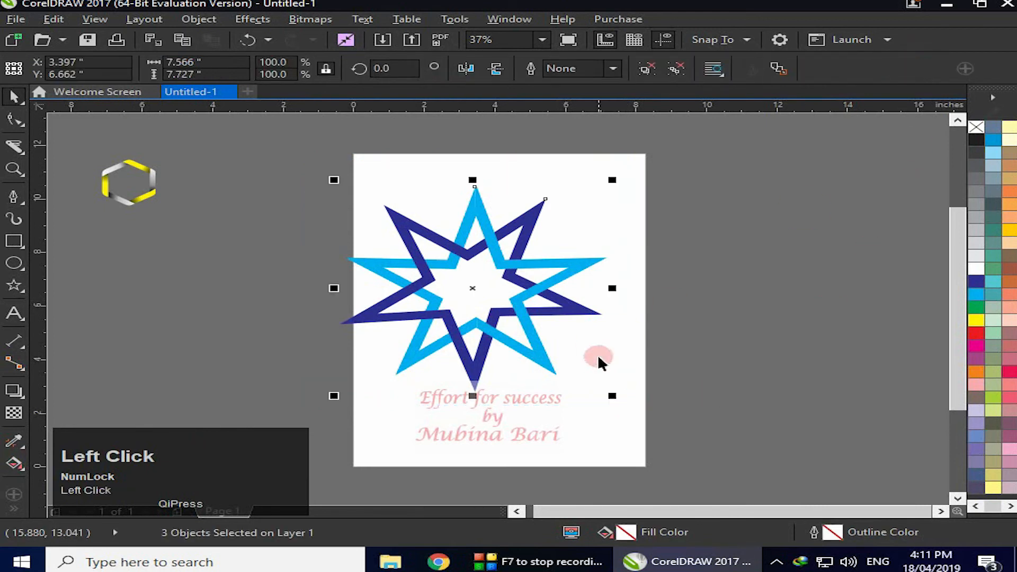
left_click_drag(612, 397, 246, 371)
Draw a nine-point complex star about 4.59 by 4.69 inches in the middle of the page.
left_click(14, 285)
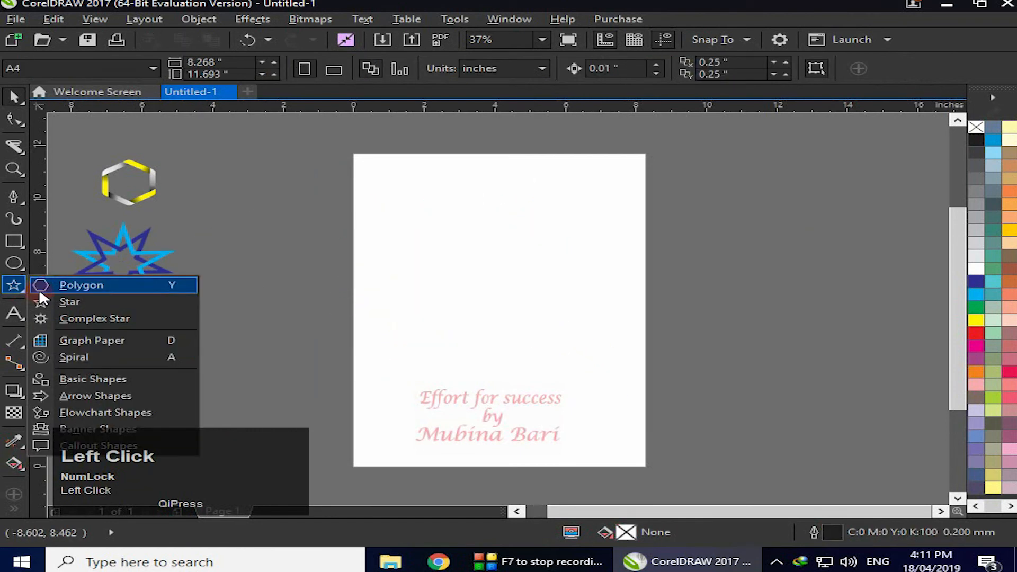
left_click(80, 319)
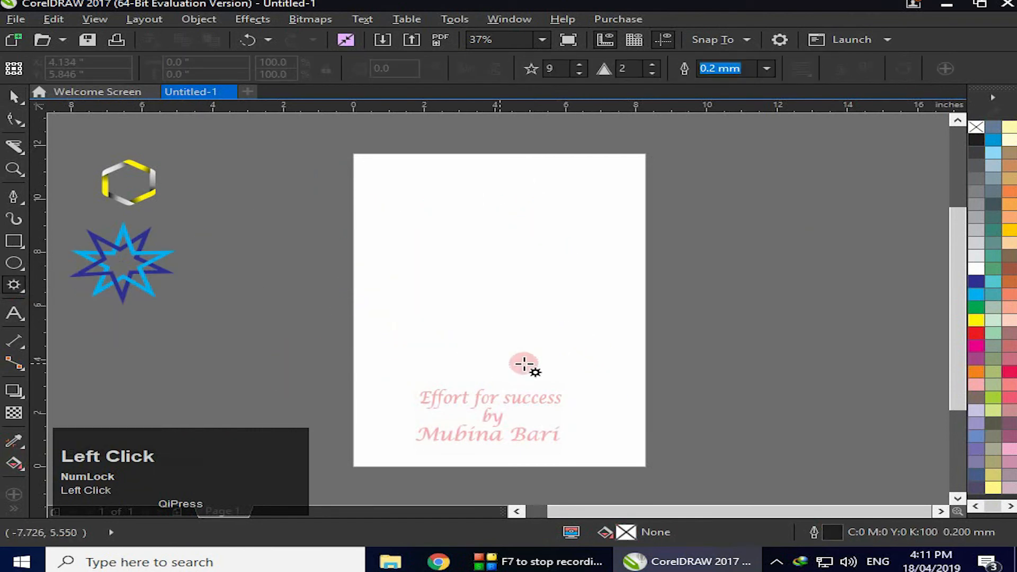
left_click_drag(432, 227, 597, 356)
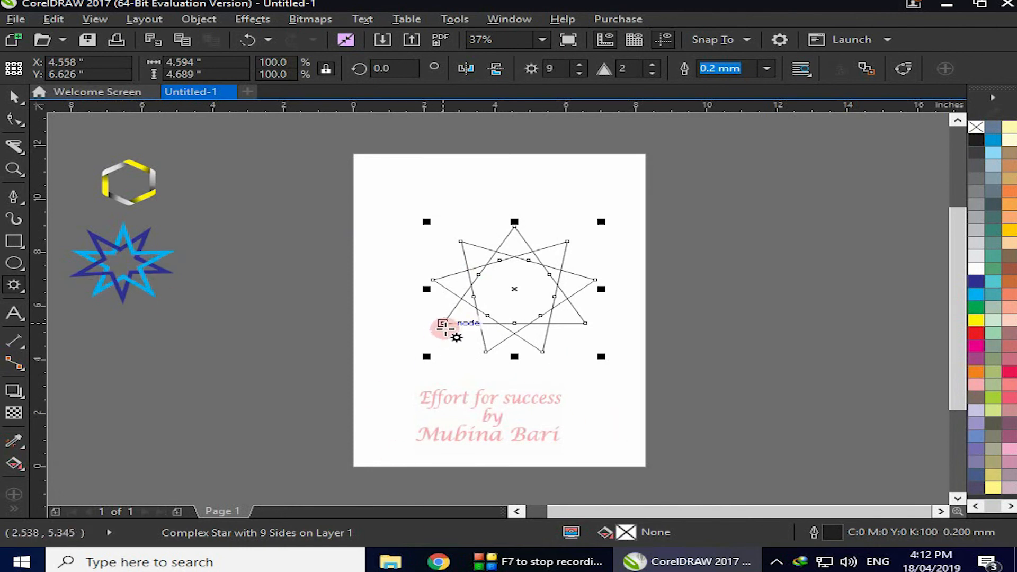
Try 19 points on the complex star, and return it to 9 points.
left_click(14, 98)
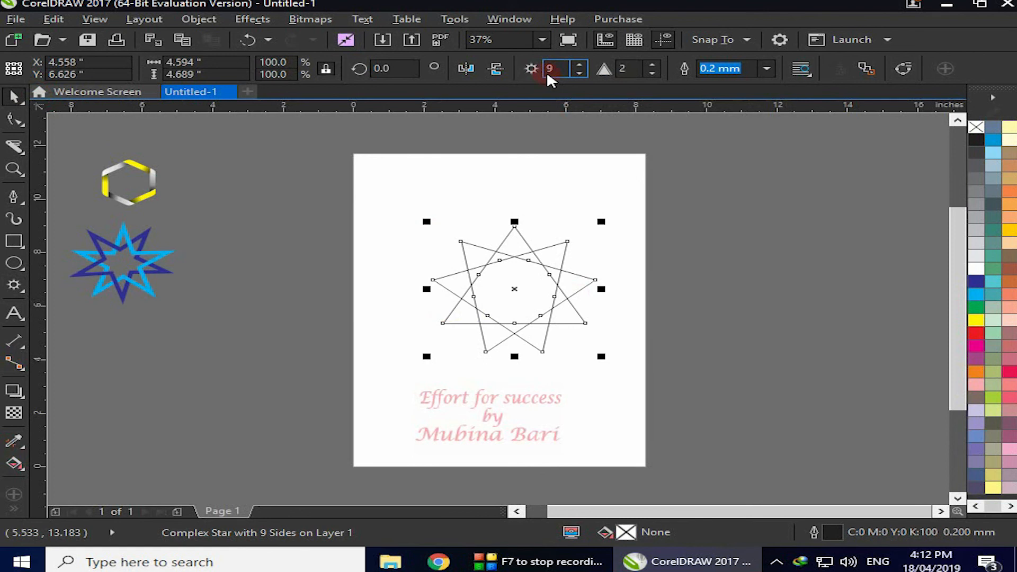
left_click(581, 64)
left_click(581, 64)
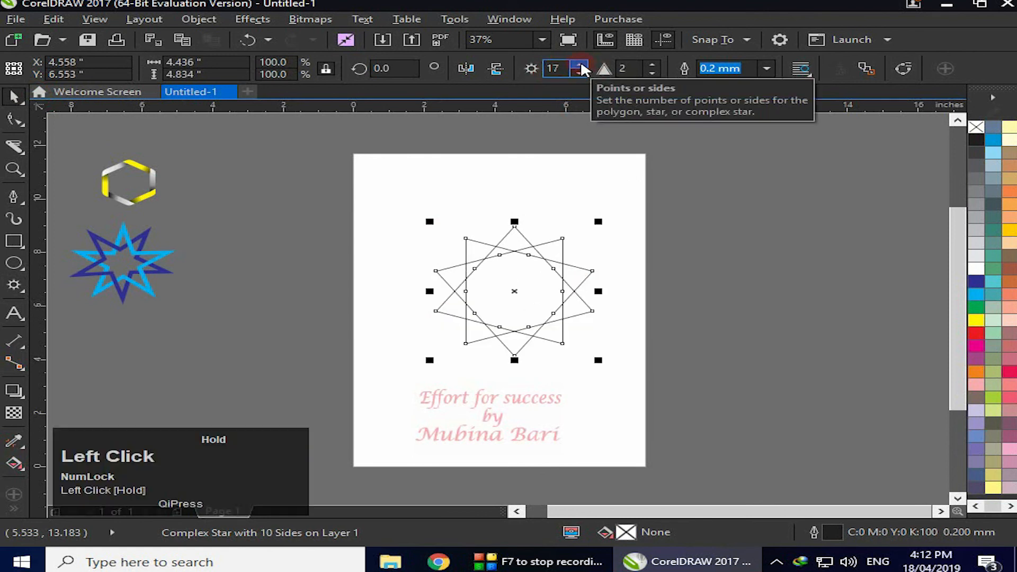
left_click(581, 68)
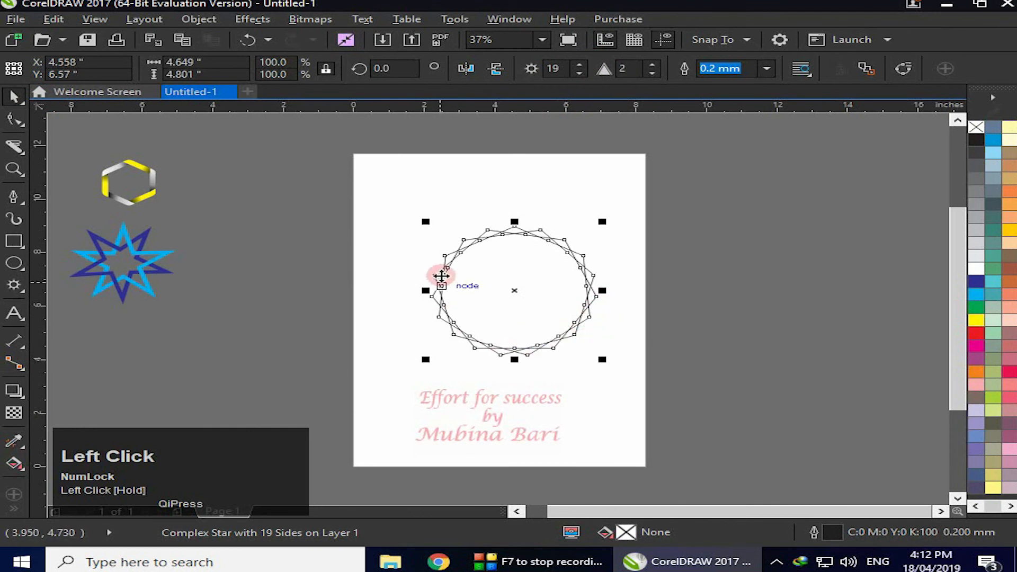
left_click(583, 74)
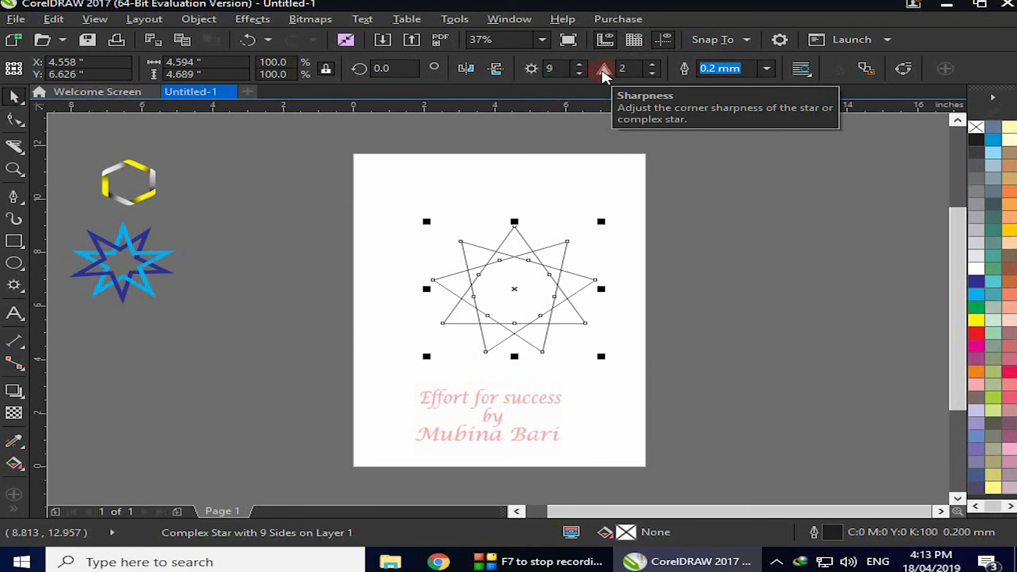
Try sharpness values of 1 and 3 on the complex star, and return it to 2.
left_click(652, 73)
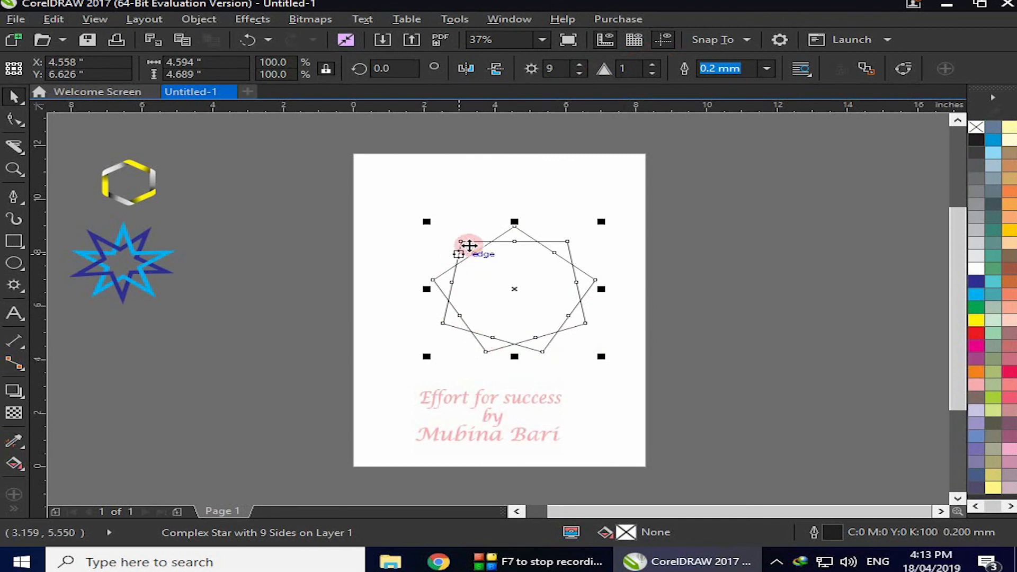
left_click(652, 65)
left_click(652, 65)
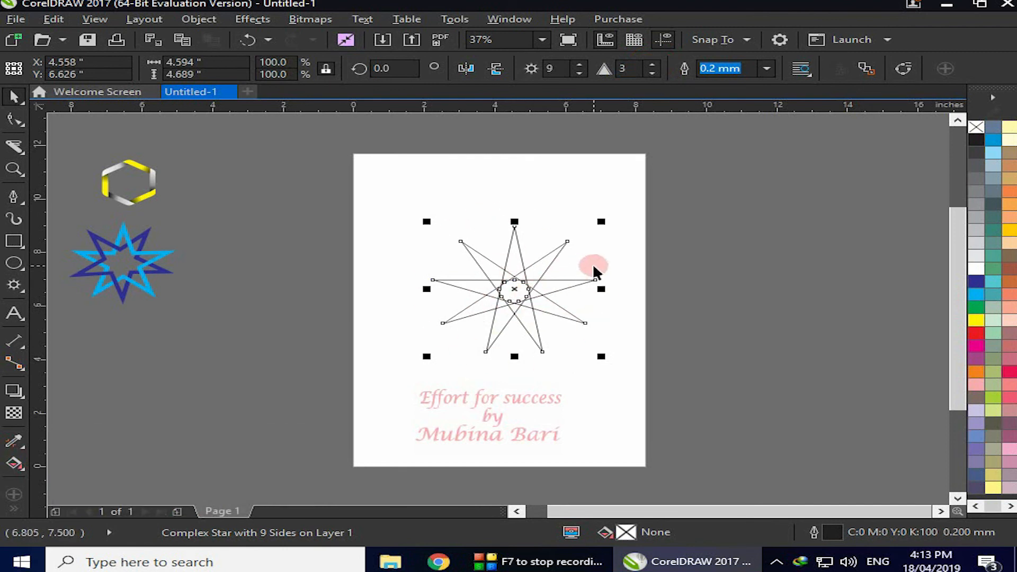
left_click(651, 73)
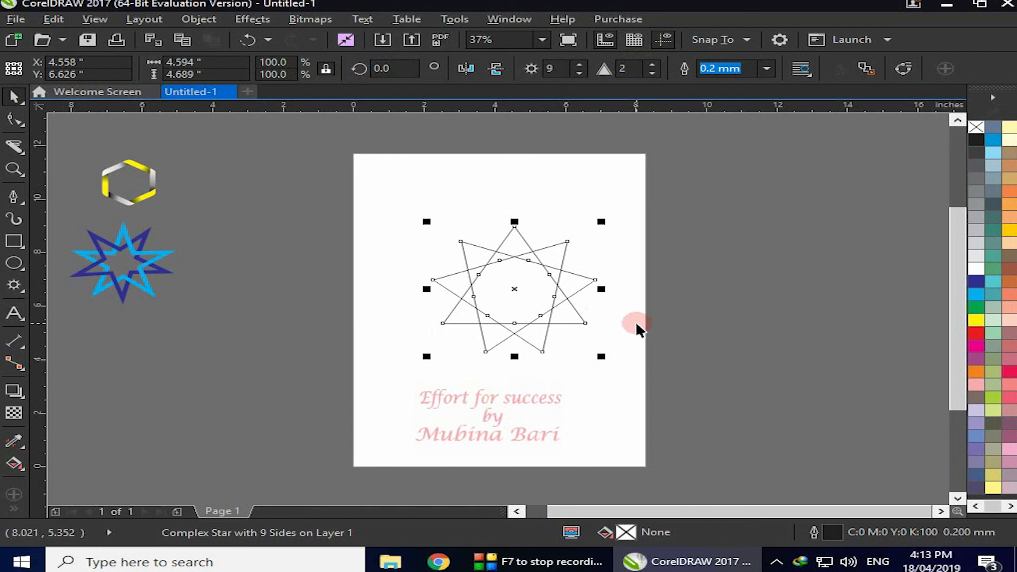
Reshape the complex star by pulling an outer node through its center to the opposite side, and color its outline red.
left_click(18, 121)
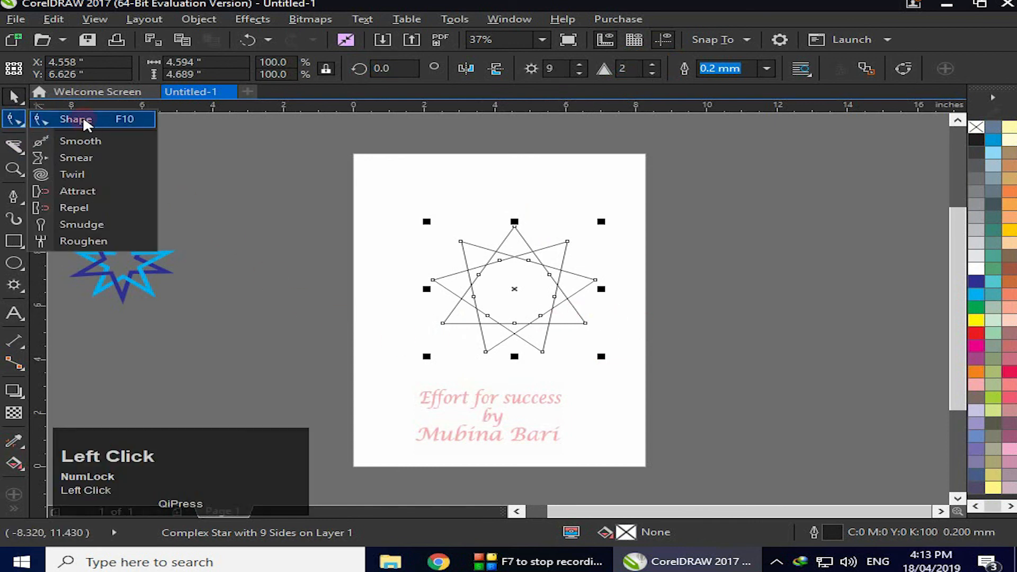
left_click(85, 119)
left_click(585, 323)
left_click_drag(585, 324, 456, 282)
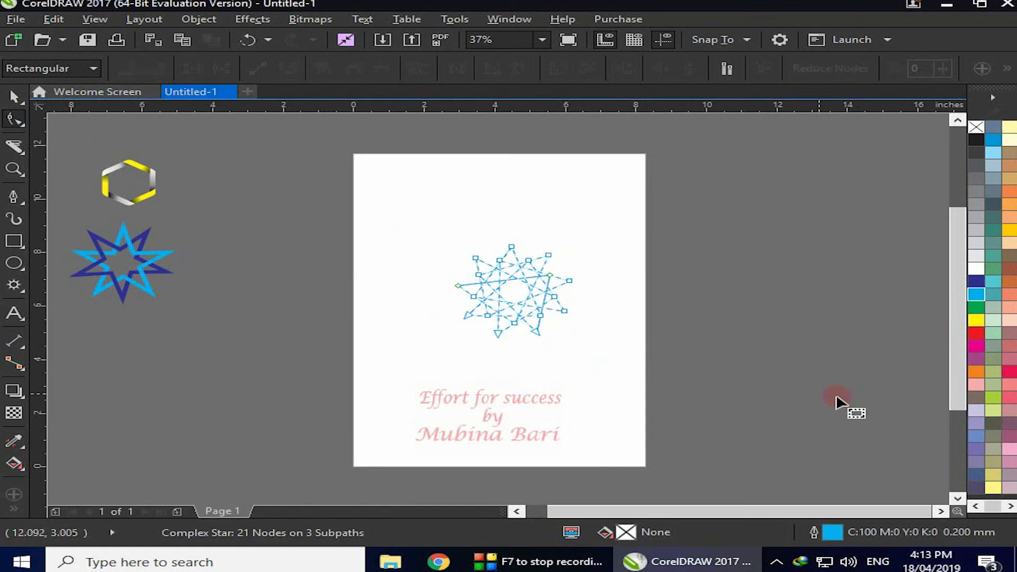
right_click(973, 335)
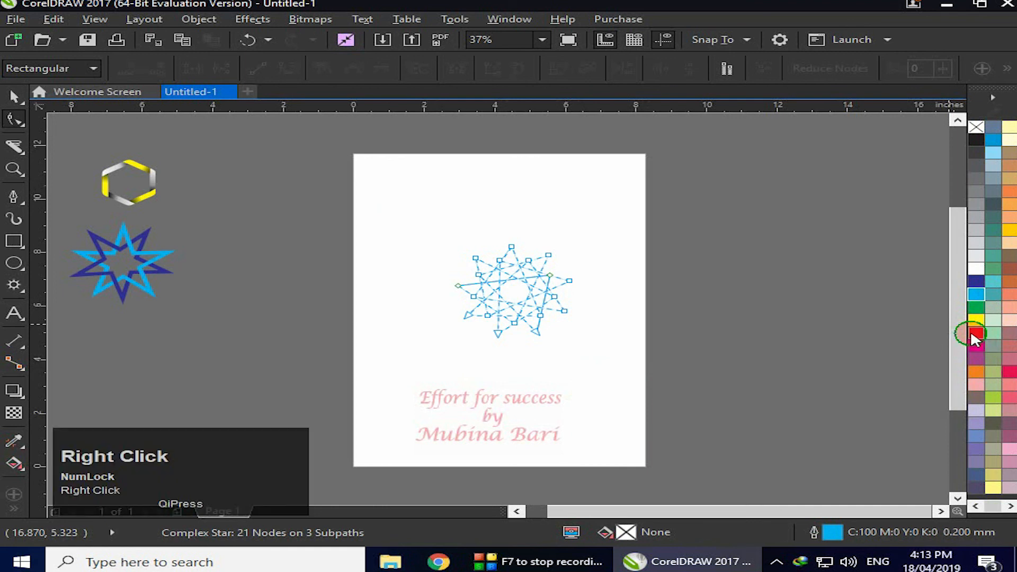